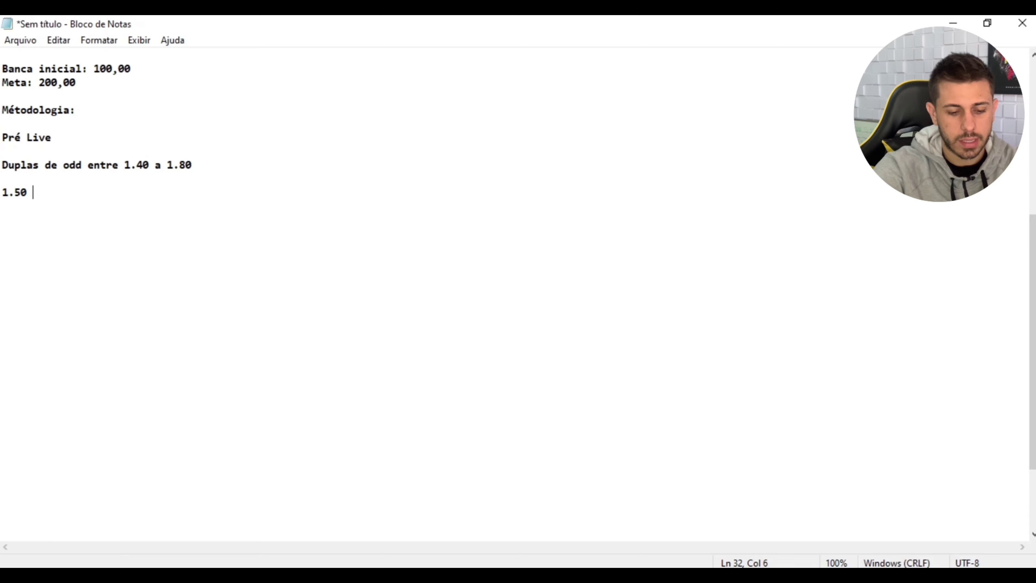
- Complete the example double below the odds range with the lines "1.50 Real Madrid" and "1.66 Barcelona"
text(RE)
key(BackSpace)
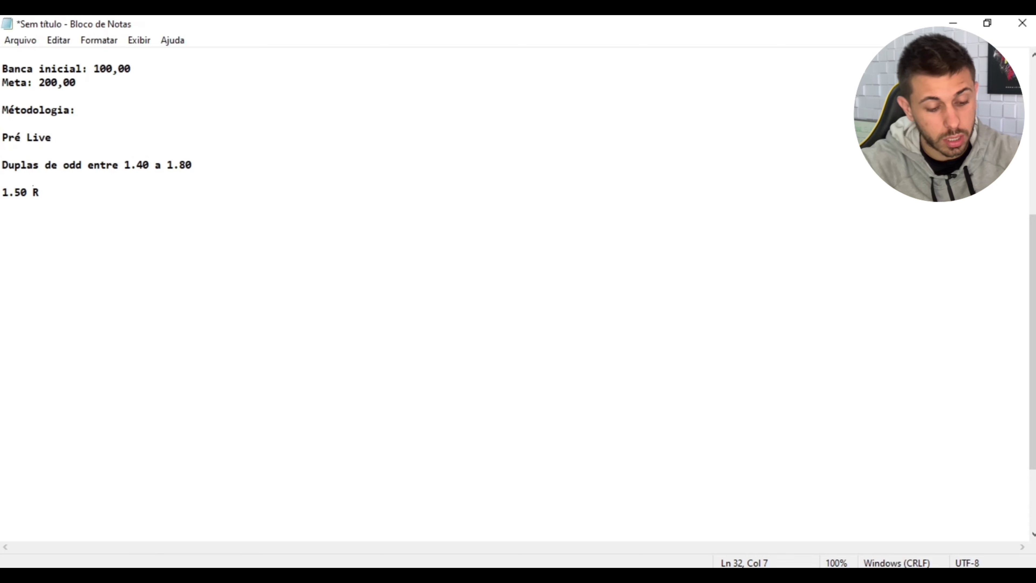
text(eal )
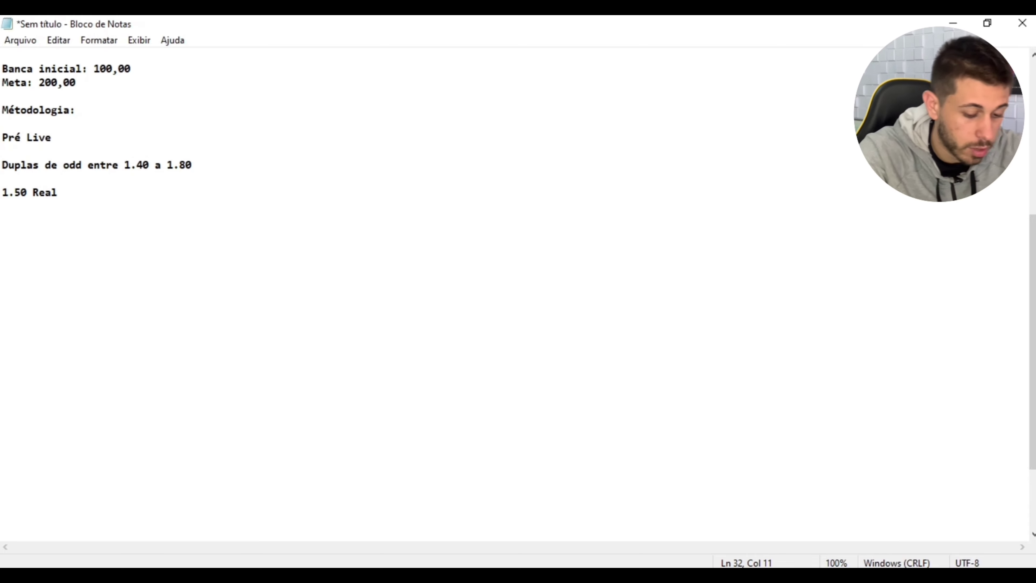
text(Madrid)
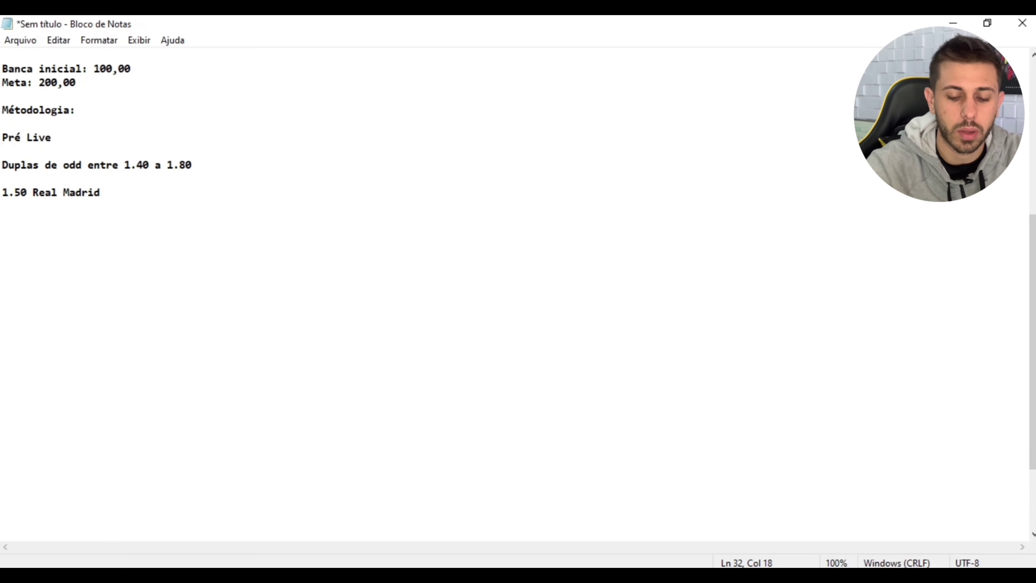
key(Return)
text(1.66 Barcelona)
key(Return)
key(Return)
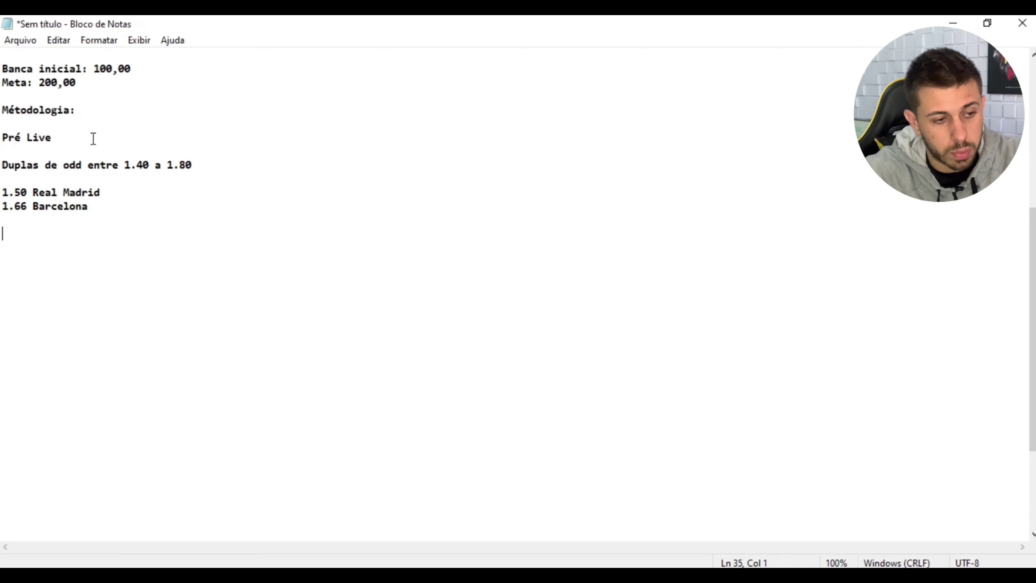
drag(33, 193, 97, 192)
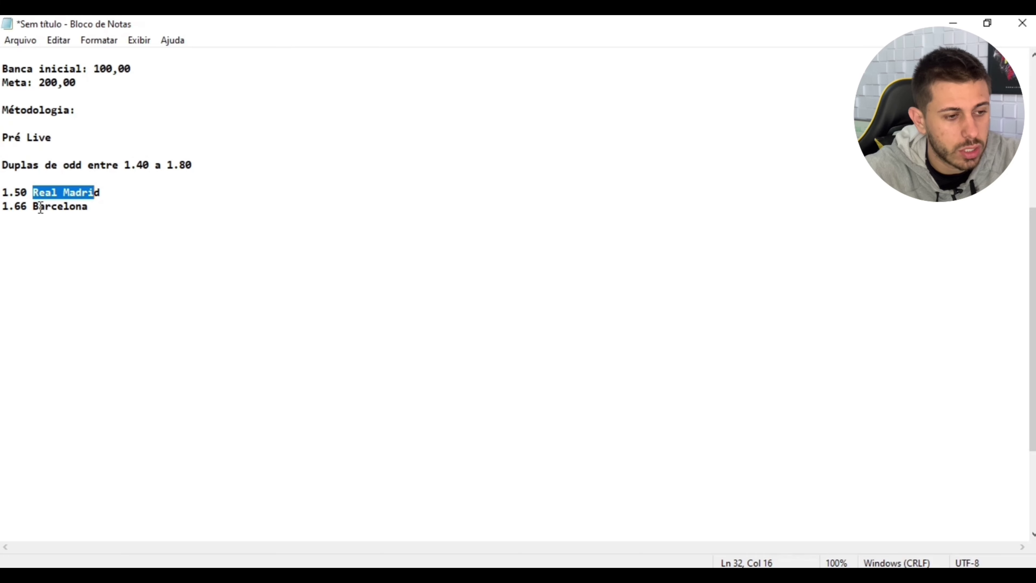
drag(32, 206, 102, 218)
click(16, 250)
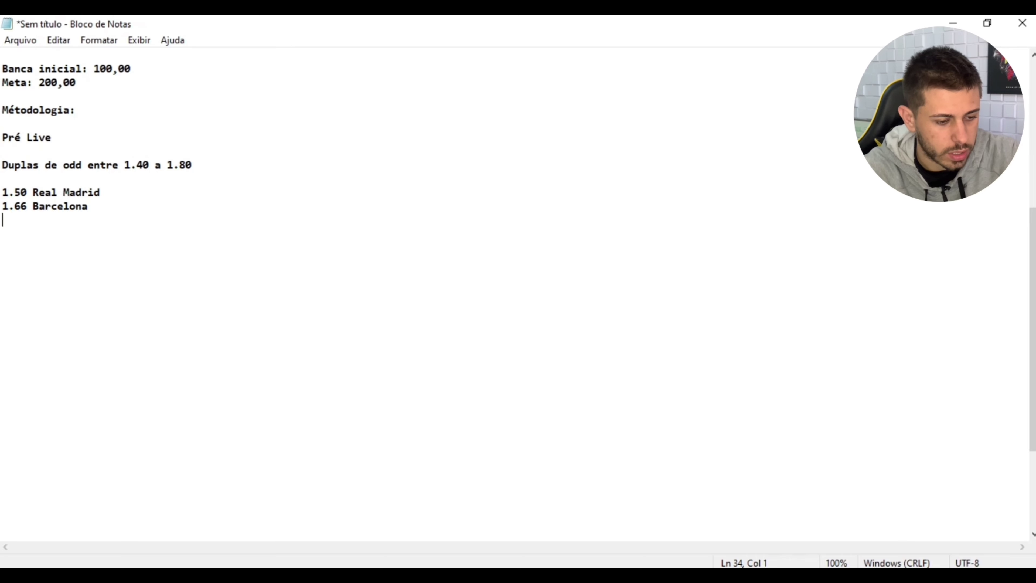
- Switch to the calculator and multiply the two odds, 1,50 by 1,66
drag(187, 176, 621, 137)
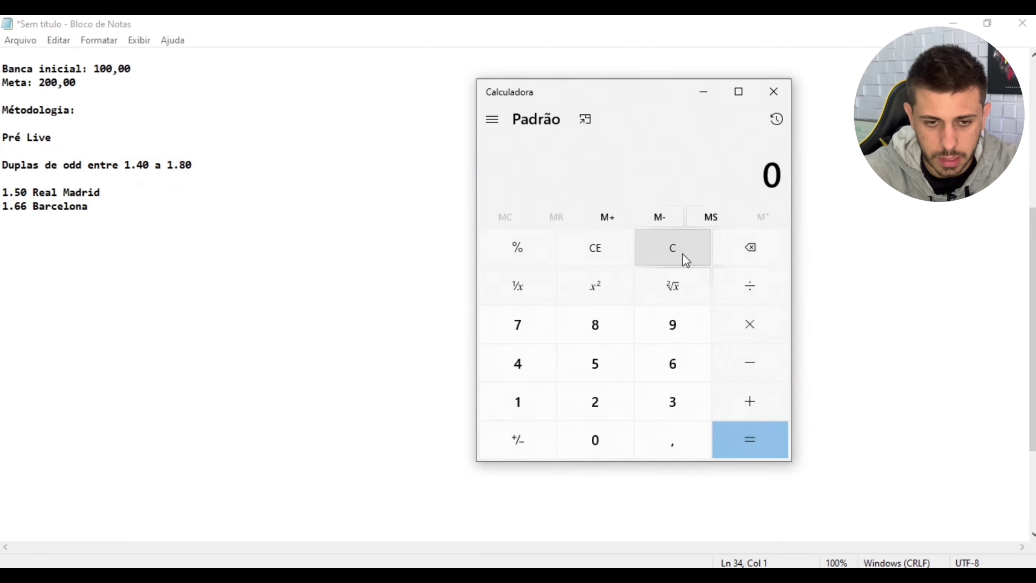
click(512, 416)
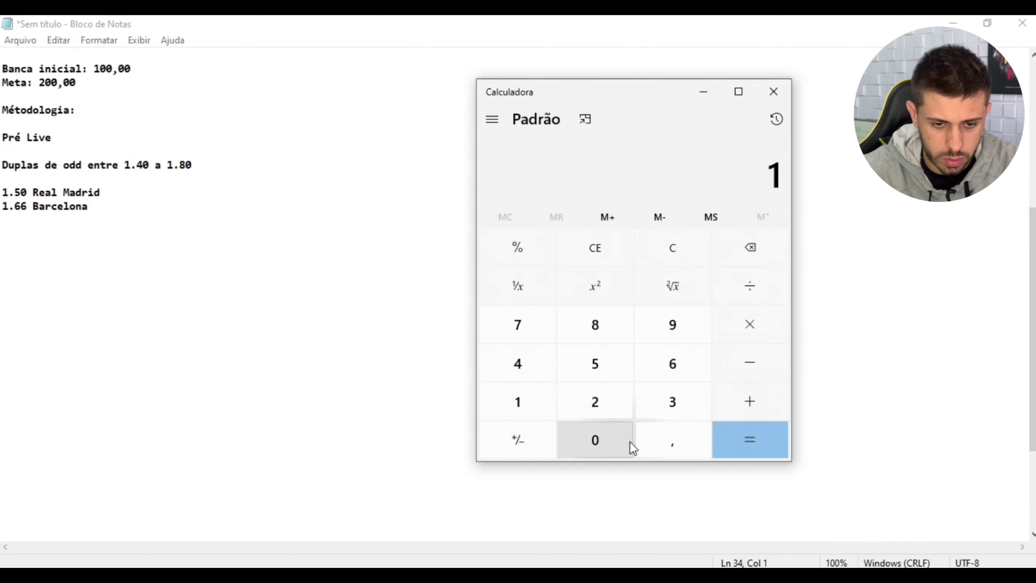
click(667, 447)
click(595, 363)
click(599, 429)
click(749, 326)
click(519, 401)
click(675, 441)
click(689, 363)
click(690, 363)
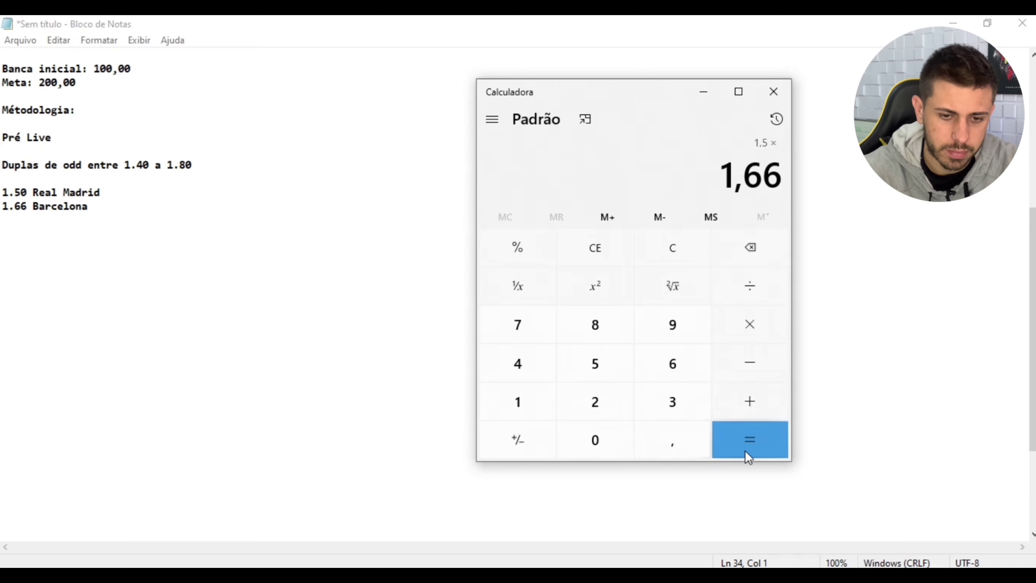
click(747, 449)
- Return to the notes and add the line "odd 2.49" directly under the Barcelona line, without a leading space
click(48, 221)
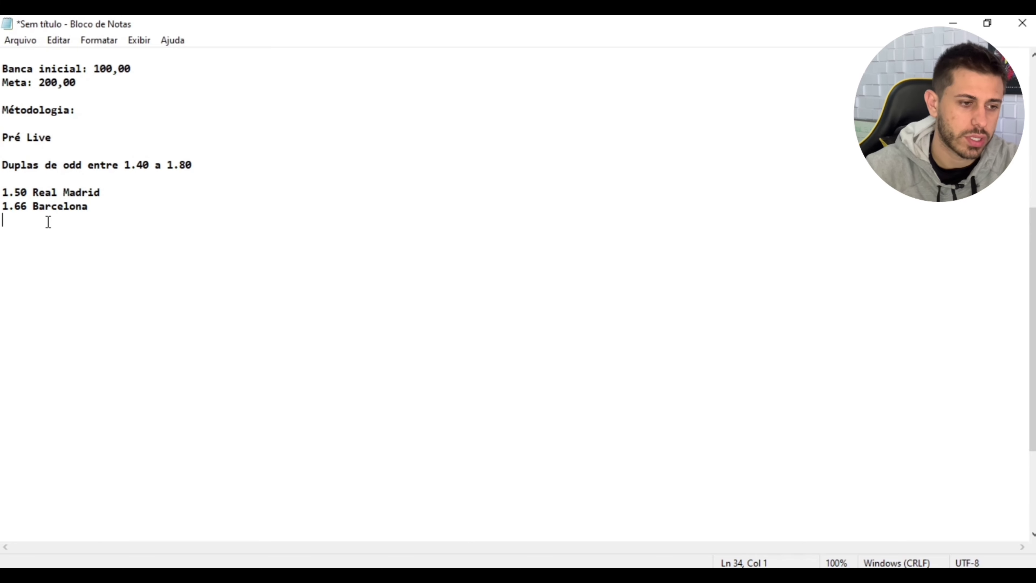
text(odd)
key(BackSpace)
key(BackSpace)
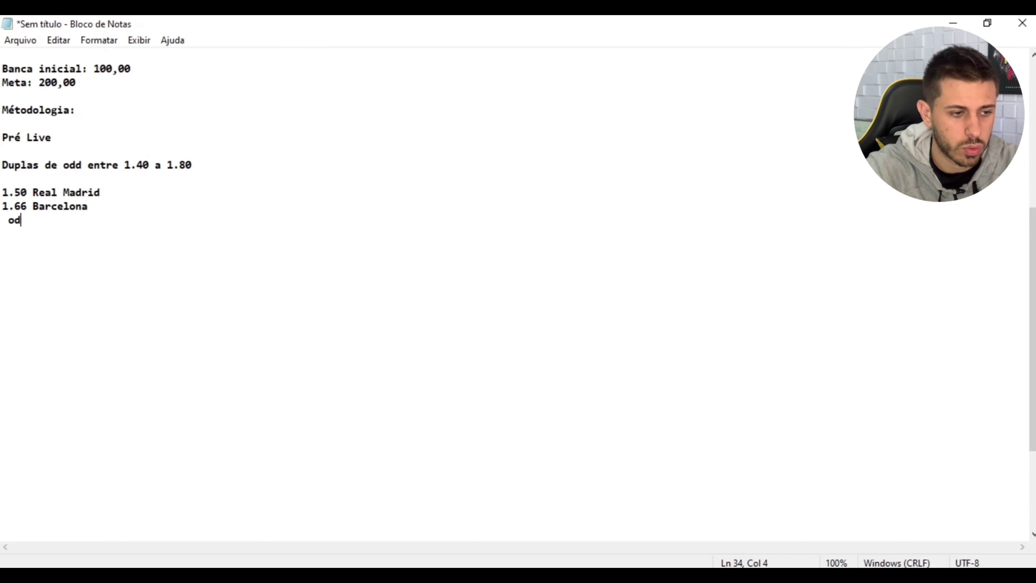
text(d )
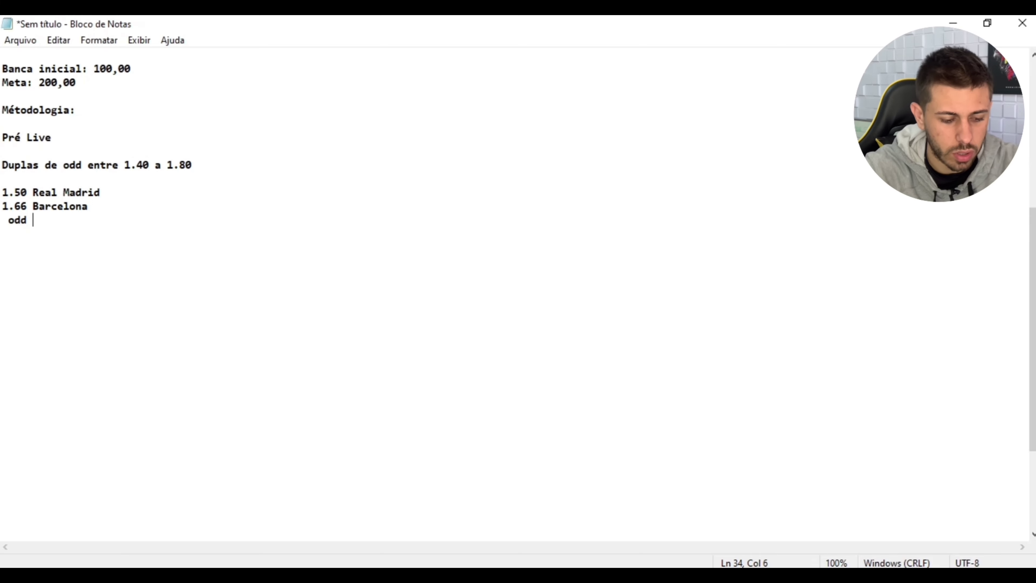
text(2.49)
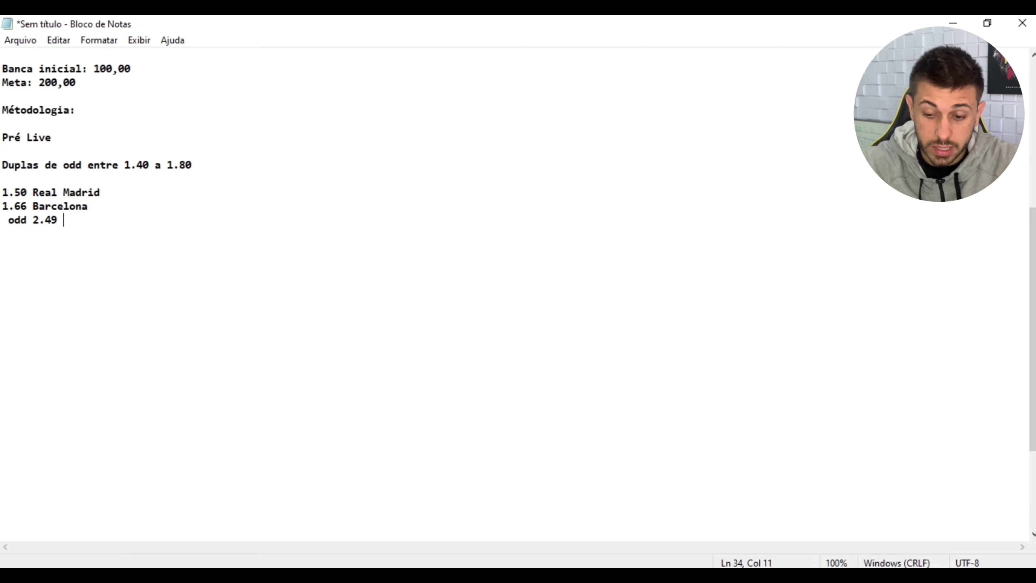
click(9, 221)
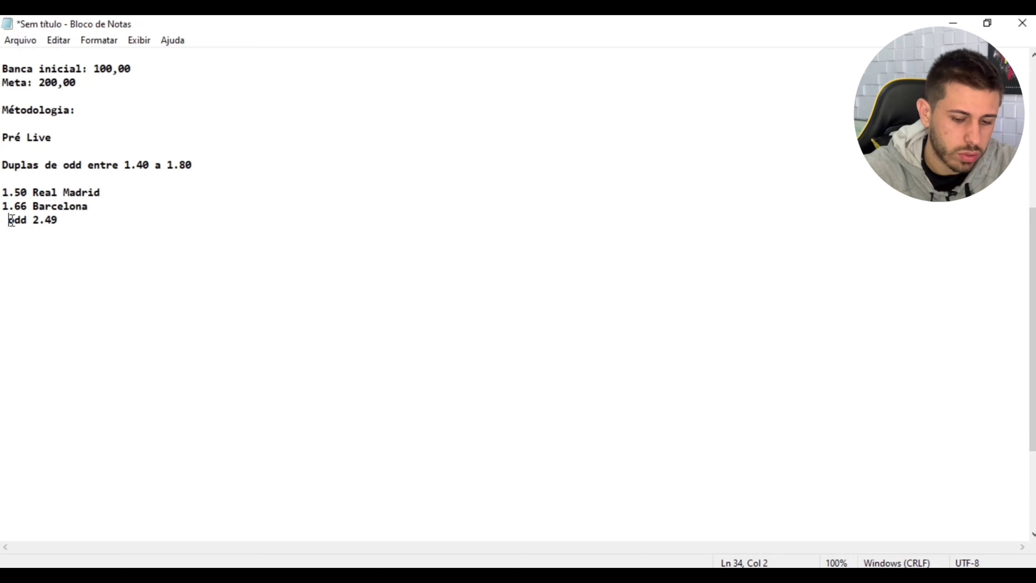
key(Return)
click(14, 219)
key(BackSpace)
key(BackSpace)
- Insert the lines "Estabeleça:" and "Meta diaria:" between the "Métodologia:" heading and "Pré Live"
click(86, 109)
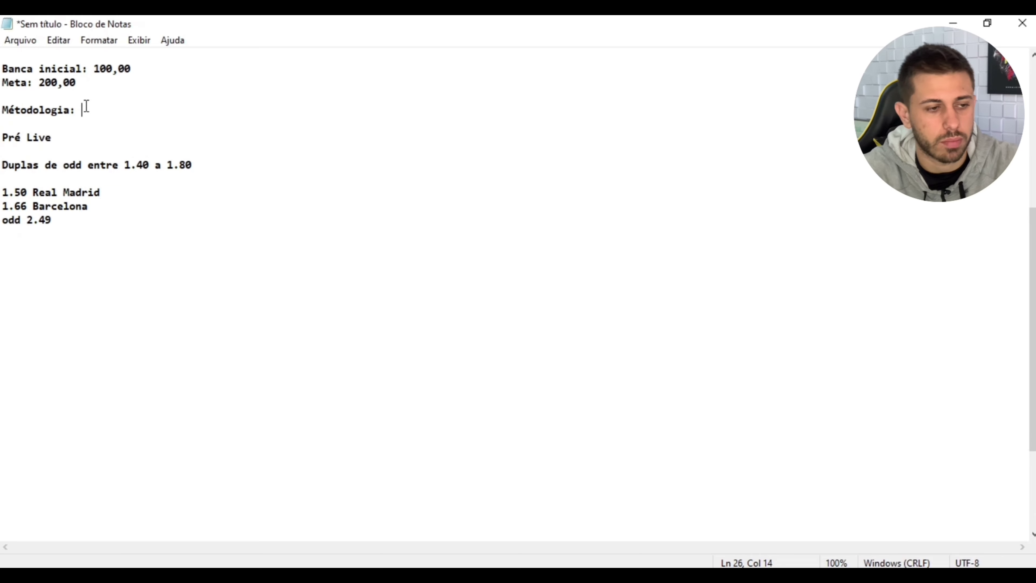
key(Return)
key(Return)
text(Estabeleça:)
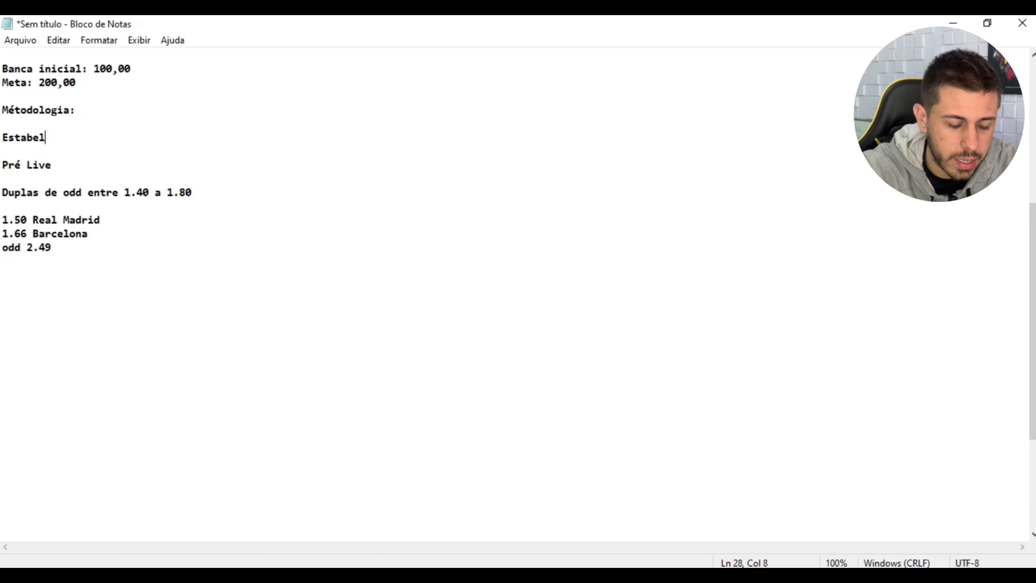
key(Return)
text(Meta D)
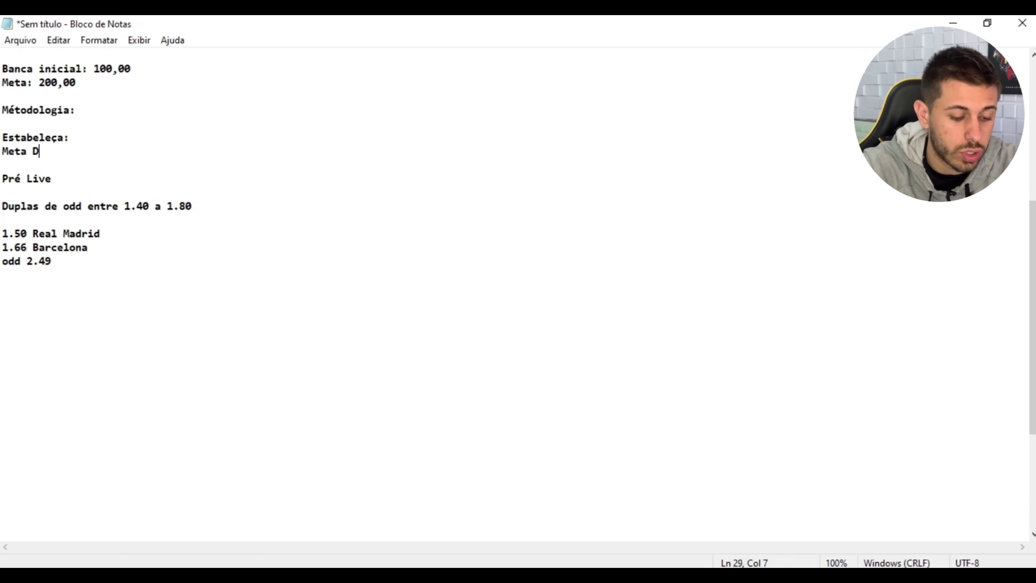
key(BackSpace)
text(diaria:)
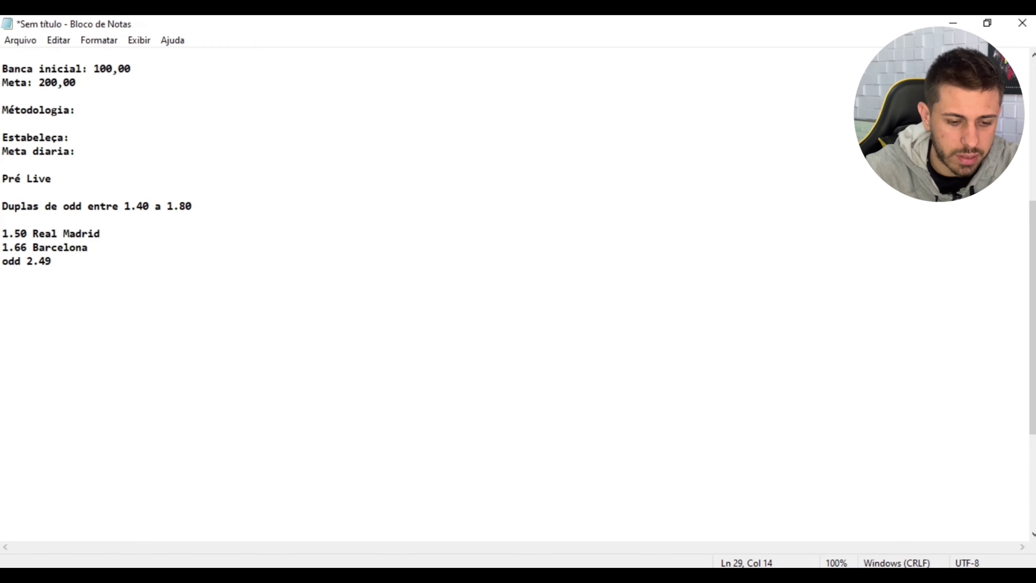
- Glance at the bankroll management spreadsheet, return to the notes and set the daily goal to "5% a 10%"
mouse_move(629, 509)
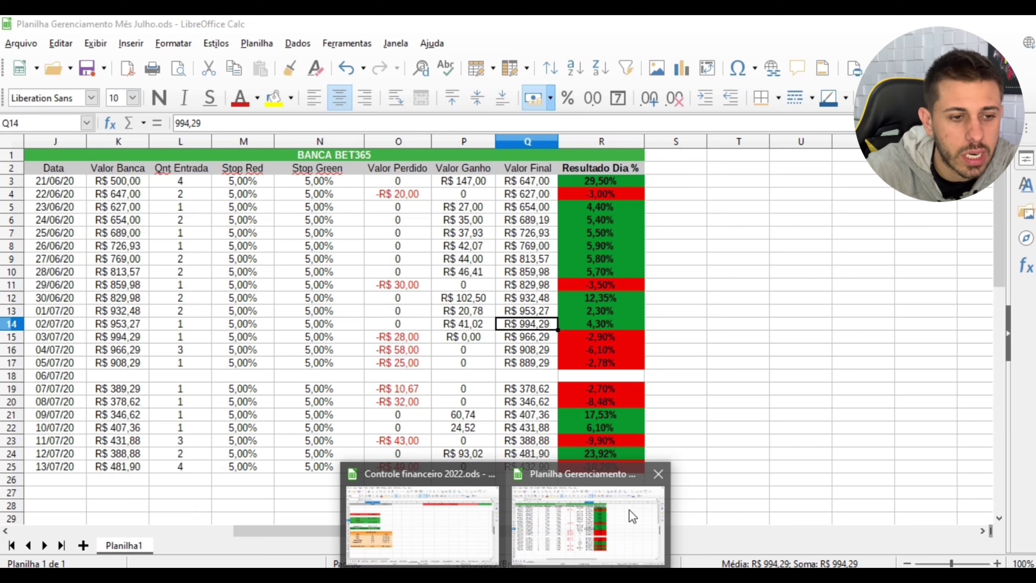
click(542, 576)
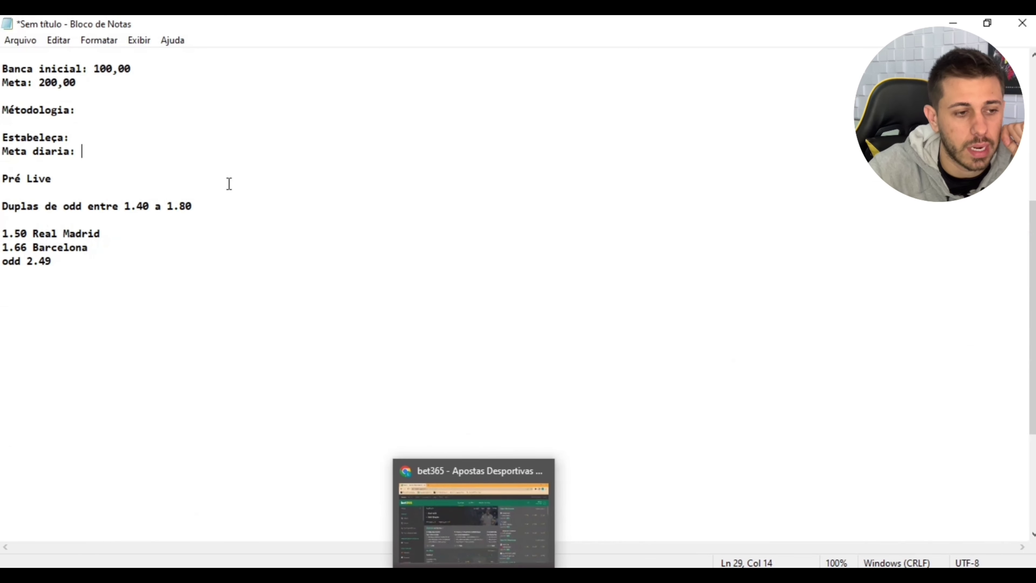
text(5% a )
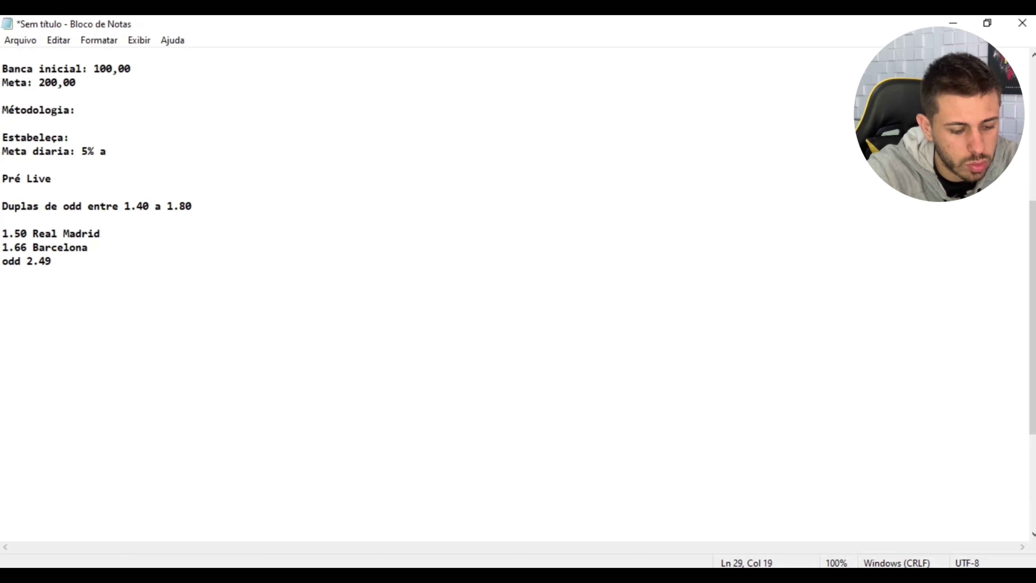
text(10%)
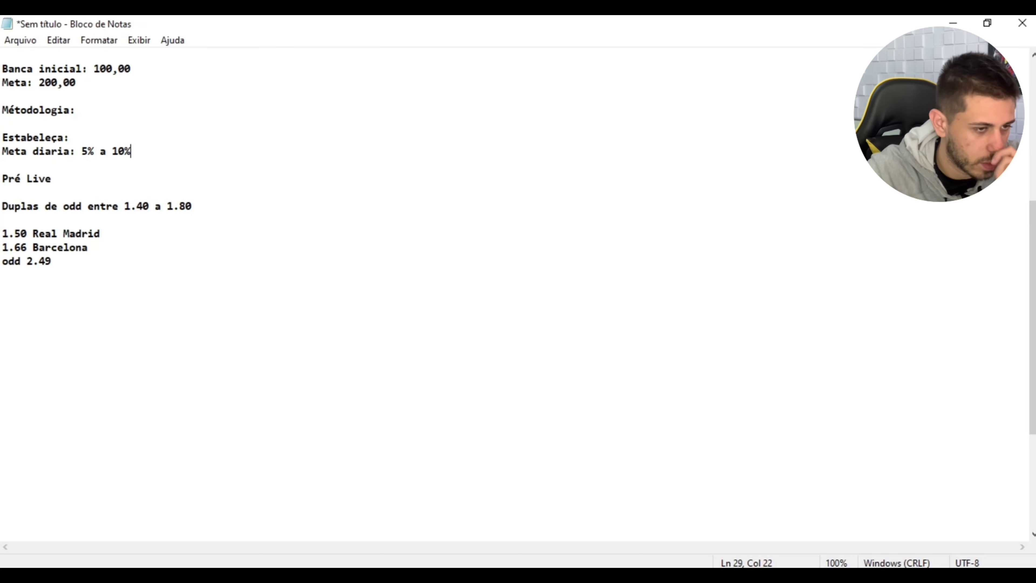
- Add the line "Limite: 3 Operações" under the daily goal
key(Return)
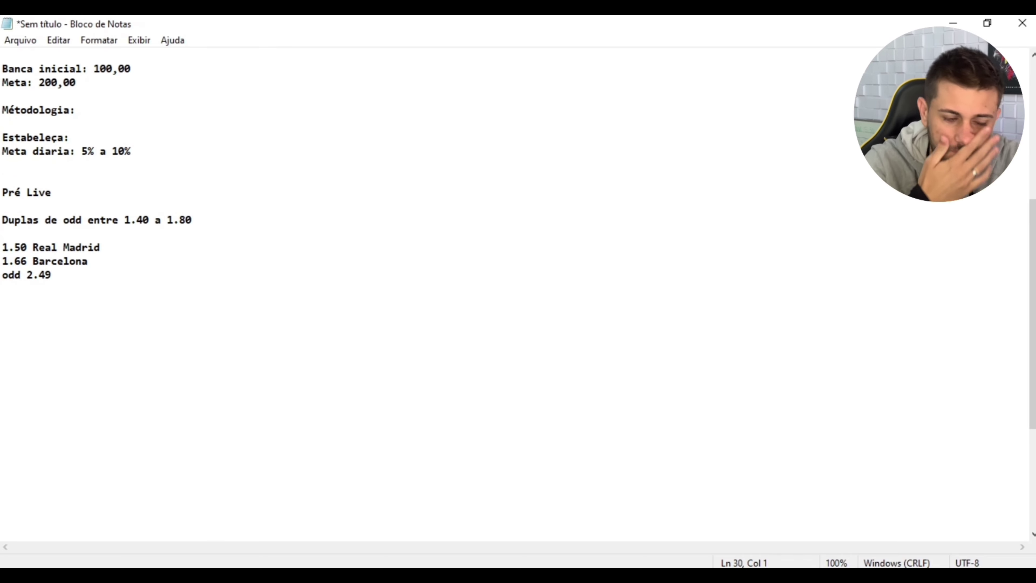
text(Limite)
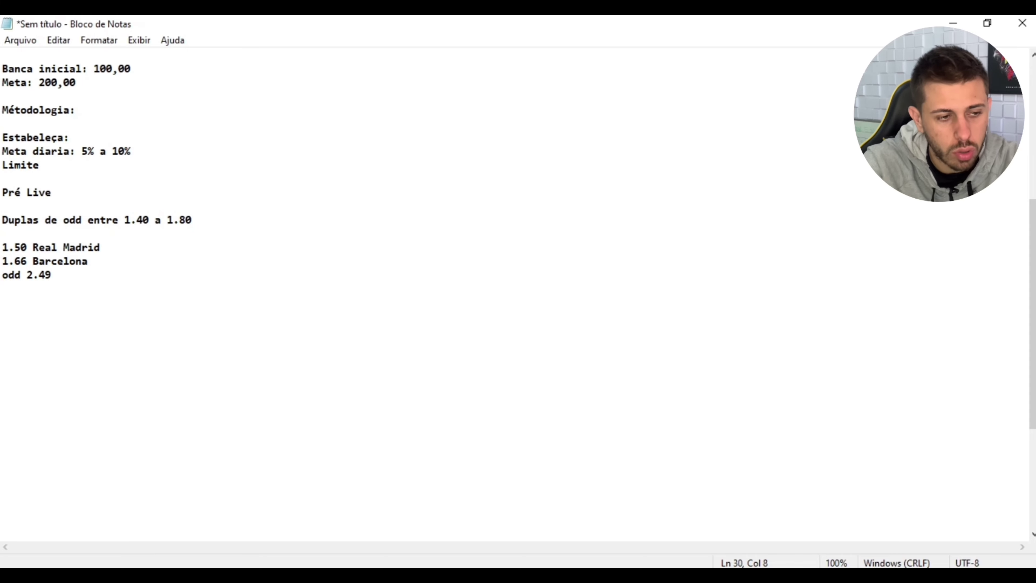
key(BackSpace)
text(: 3 Operações)
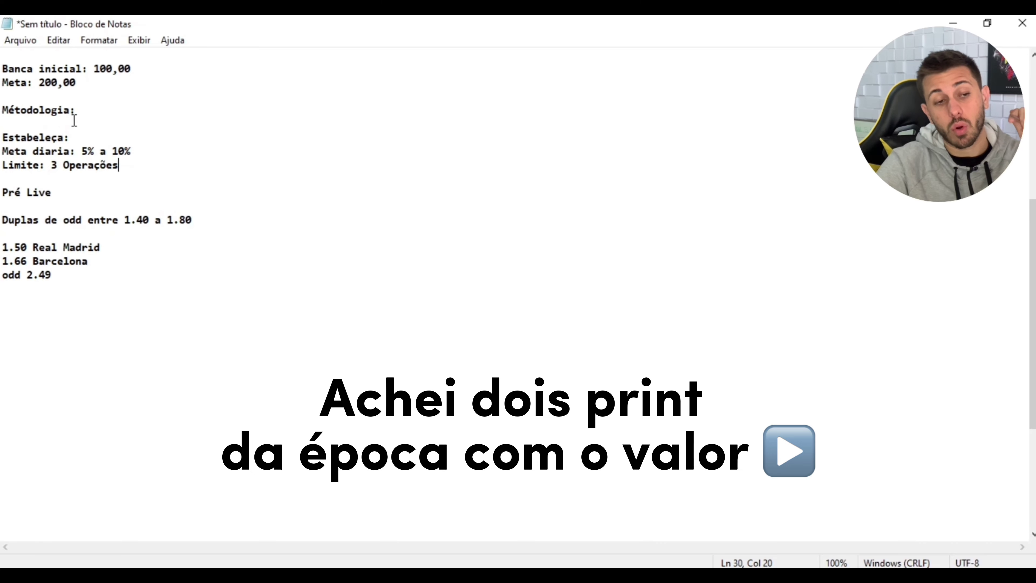
click(83, 110)
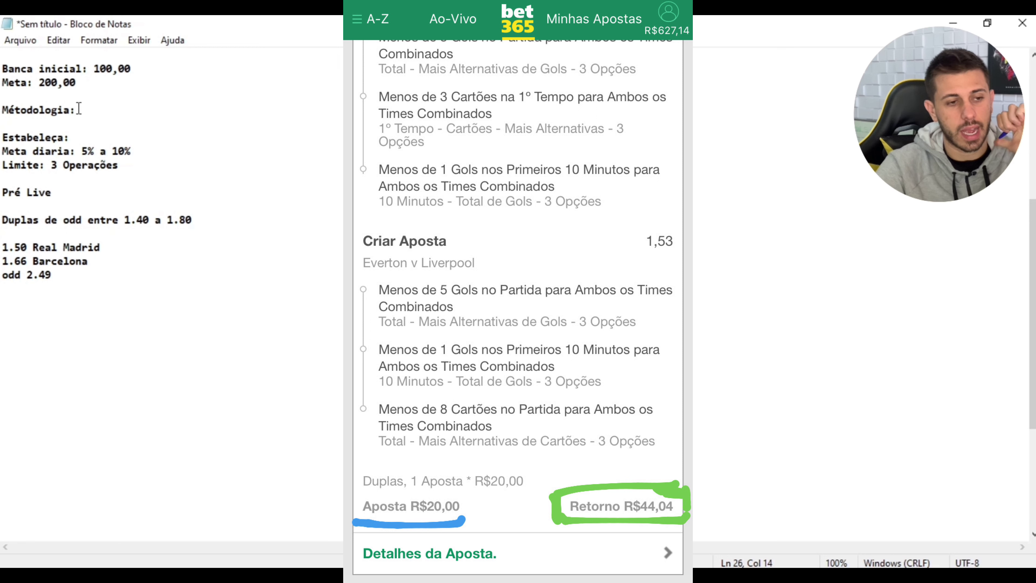
drag(76, 109, 93, 108)
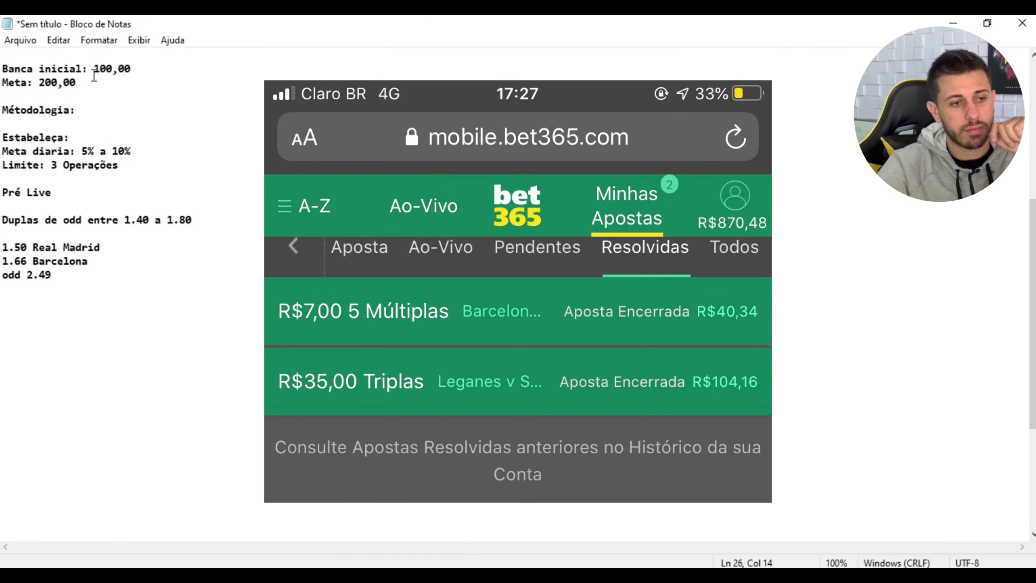
drag(94, 68, 130, 82)
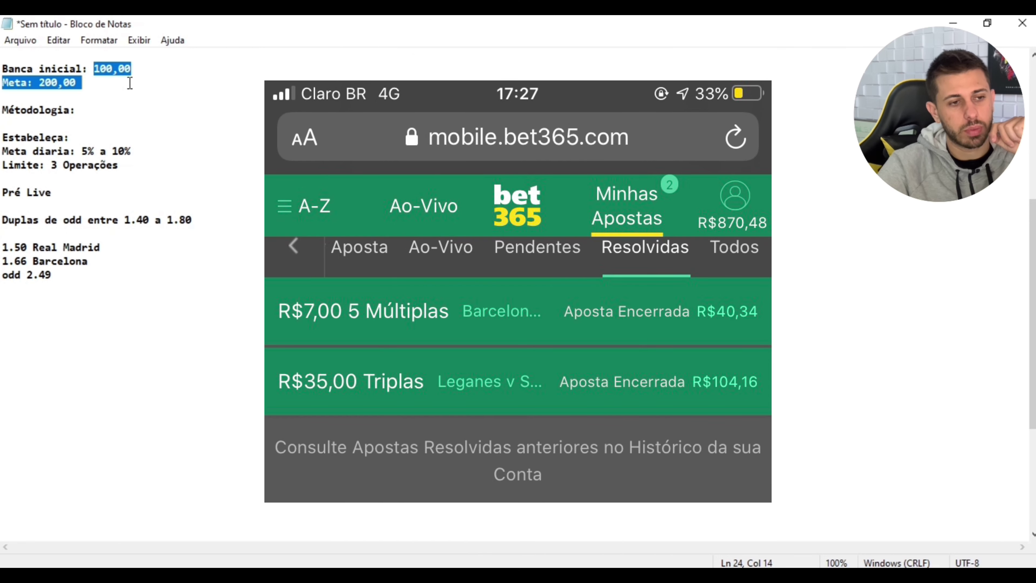
click(111, 109)
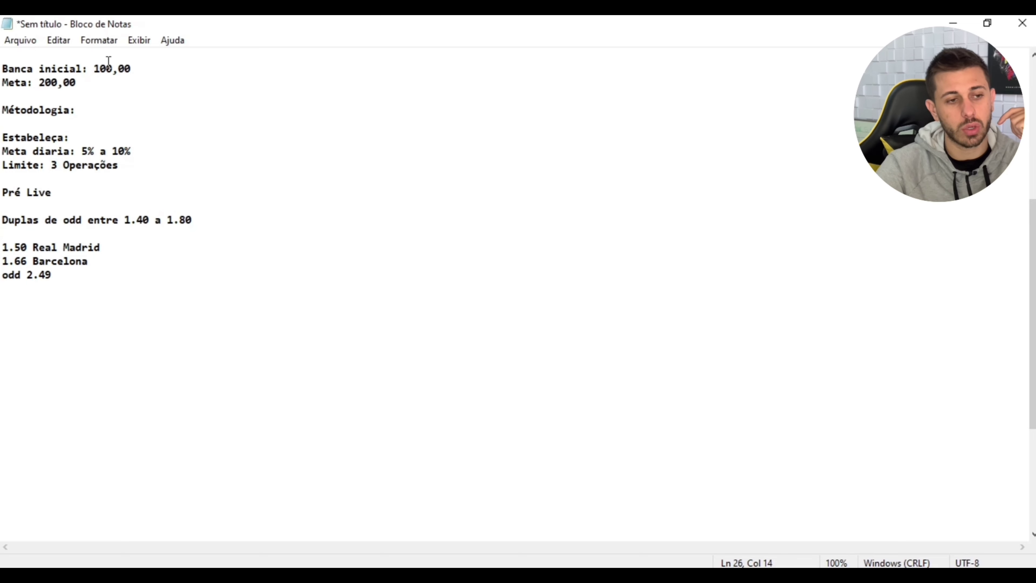
click(93, 67)
drag(94, 68, 132, 79)
click(113, 109)
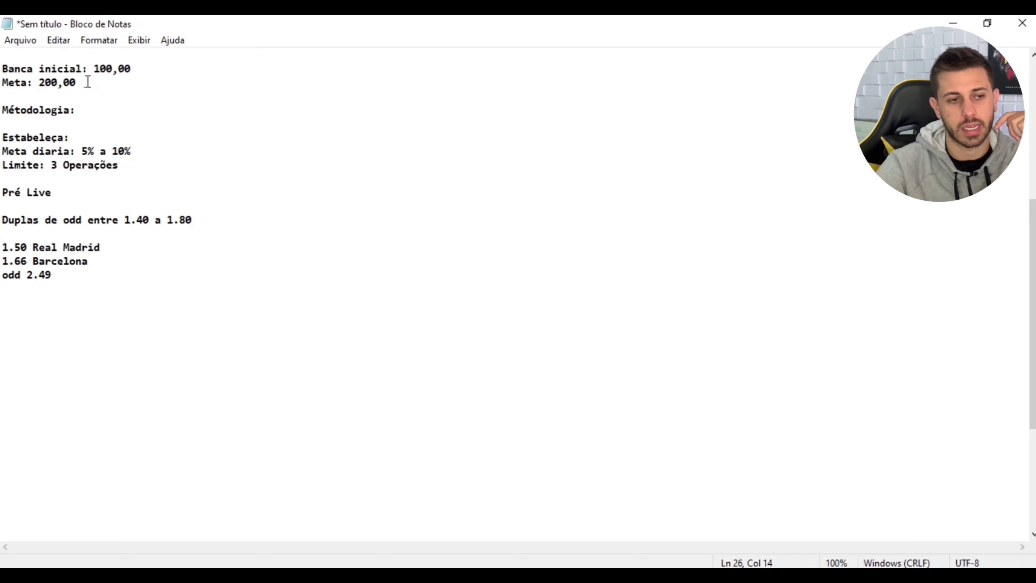
scroll(86, 111, down, 5)
click(86, 111)
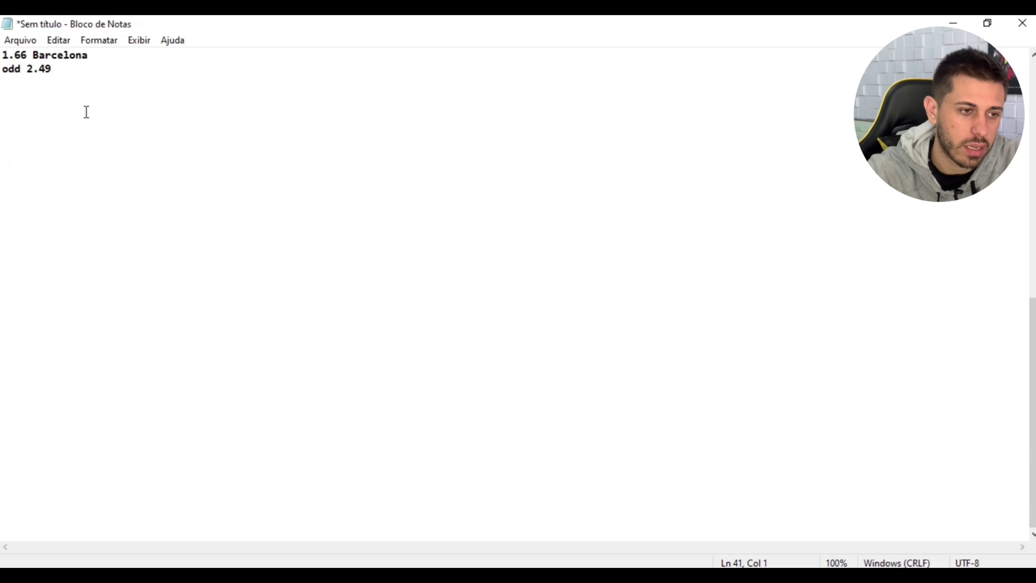
scroll(86, 111, up, 5)
drag(2, 247, 52, 276)
click(48, 297)
click(34, 273)
click(38, 298)
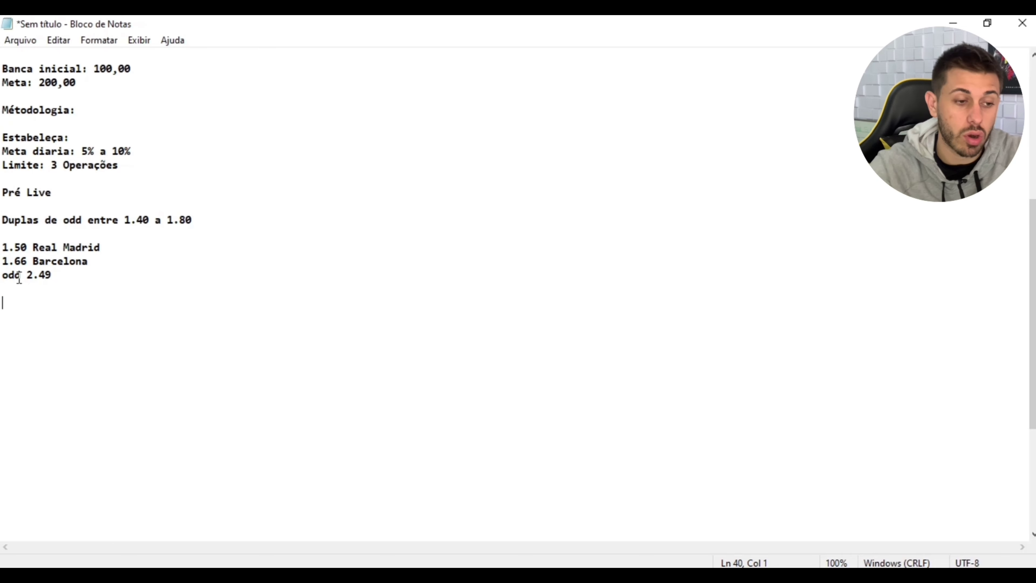
drag(94, 68, 108, 76)
click(129, 127)
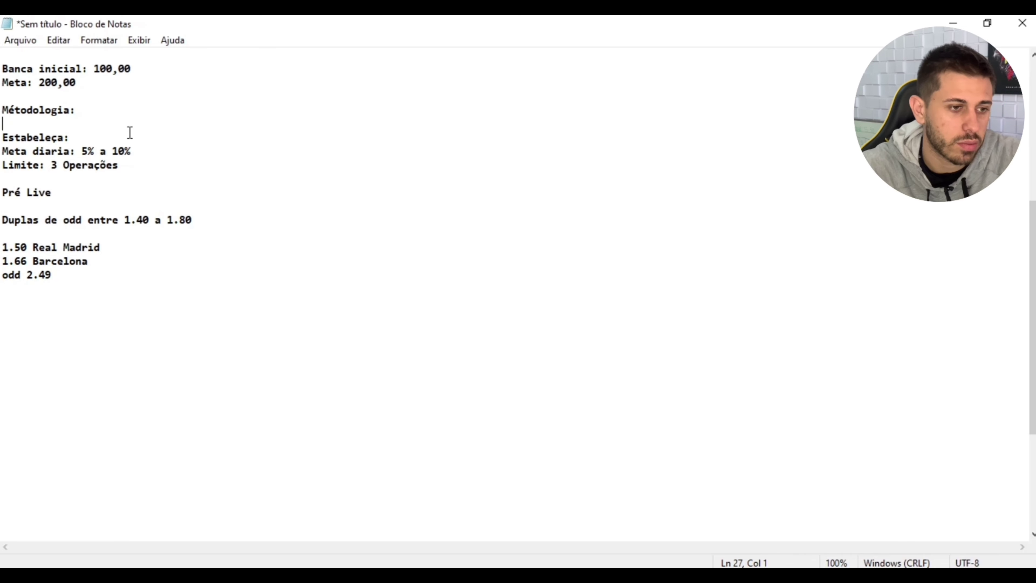
- Add the line "DUAS OPERAÇÕES 10,00 Cada" below "odd 2.49", separated by a blank line
click(4, 288)
key(Return)
text(DU)
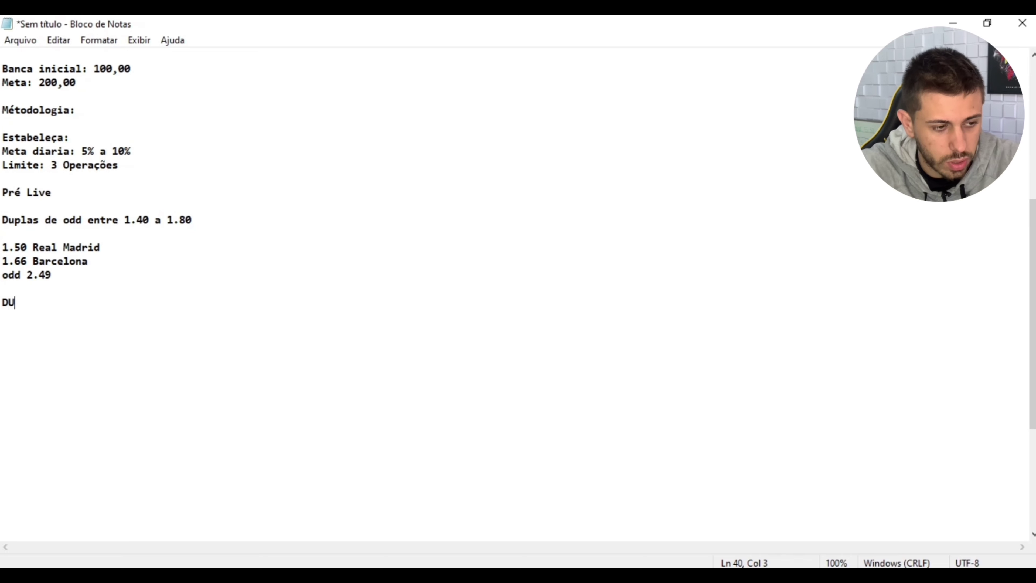
text(AS OPERAÇÕES 10,00 Cada)
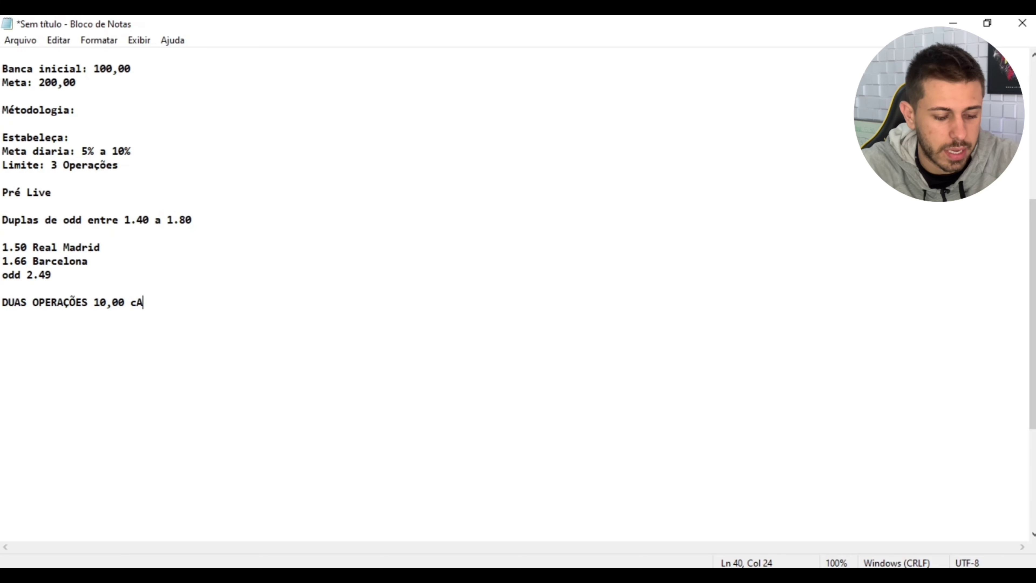
key(Return)
key(Return)
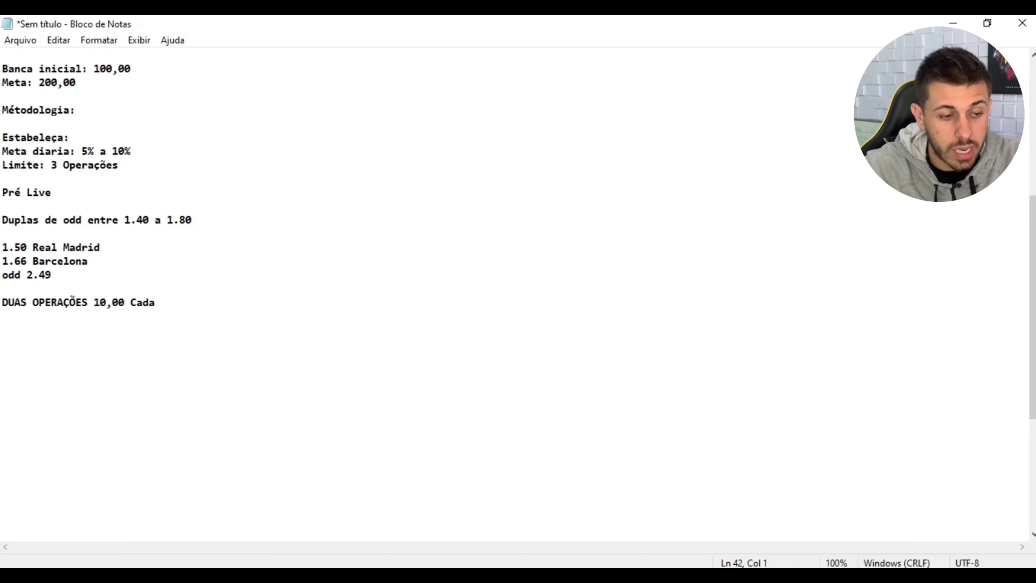
- Add the slightly indented lines "red: 10,00" and "Green:" directly under the two-operations line
click(67, 321)
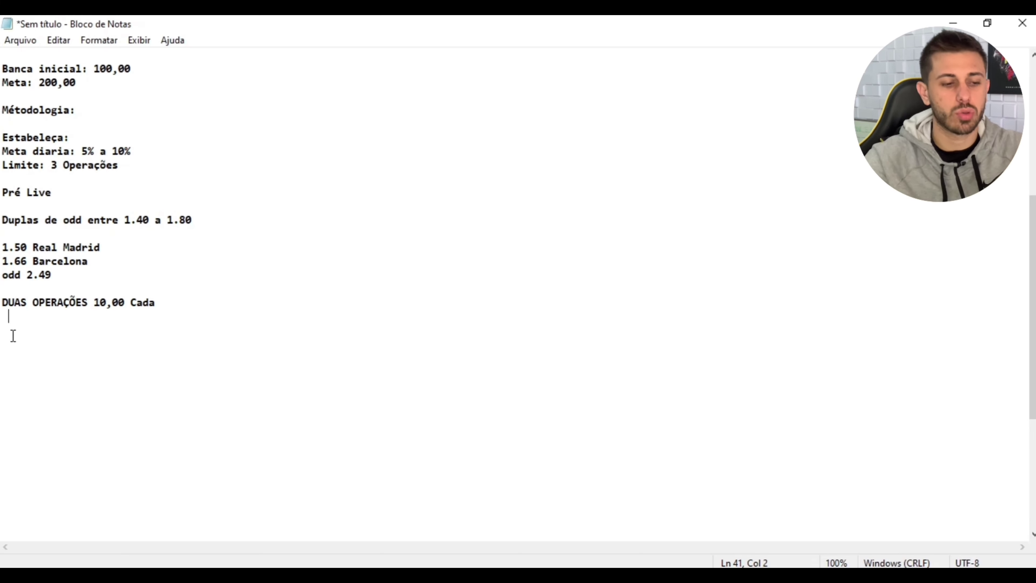
text(red: 10,00,)
key(BackSpace)
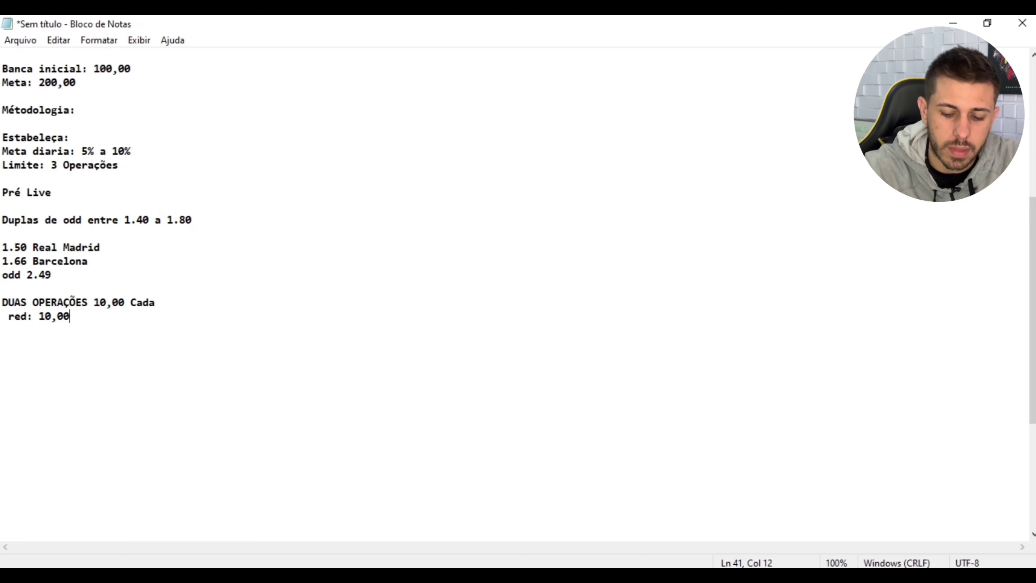
key(Return)
text(1)
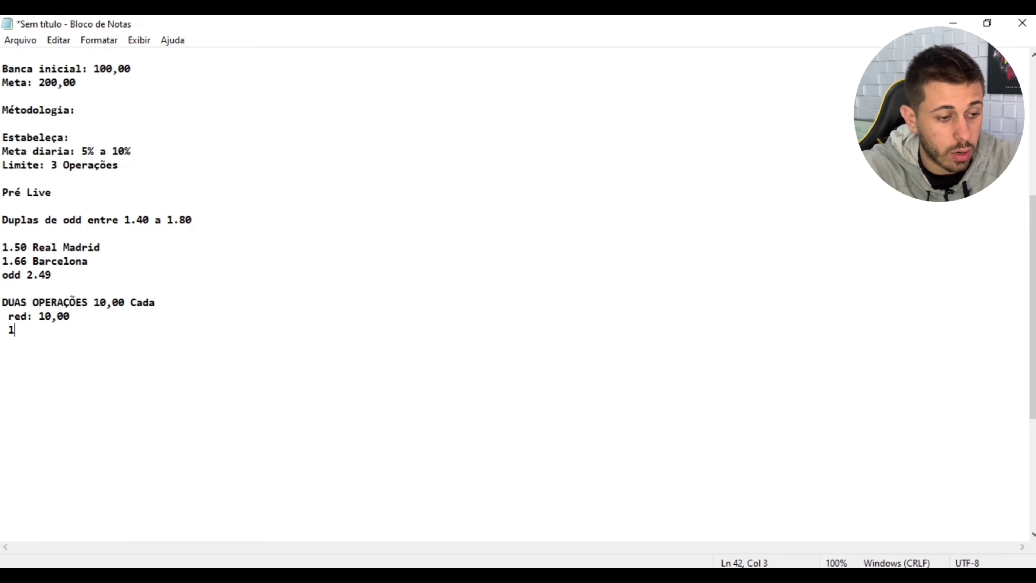
key(BackSpace)
text(Green)
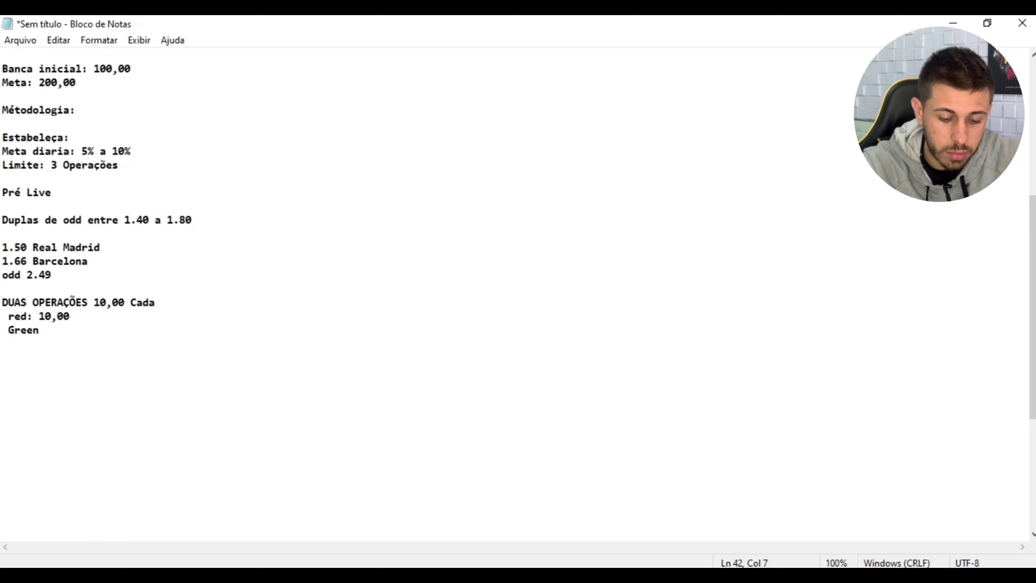
text(:)
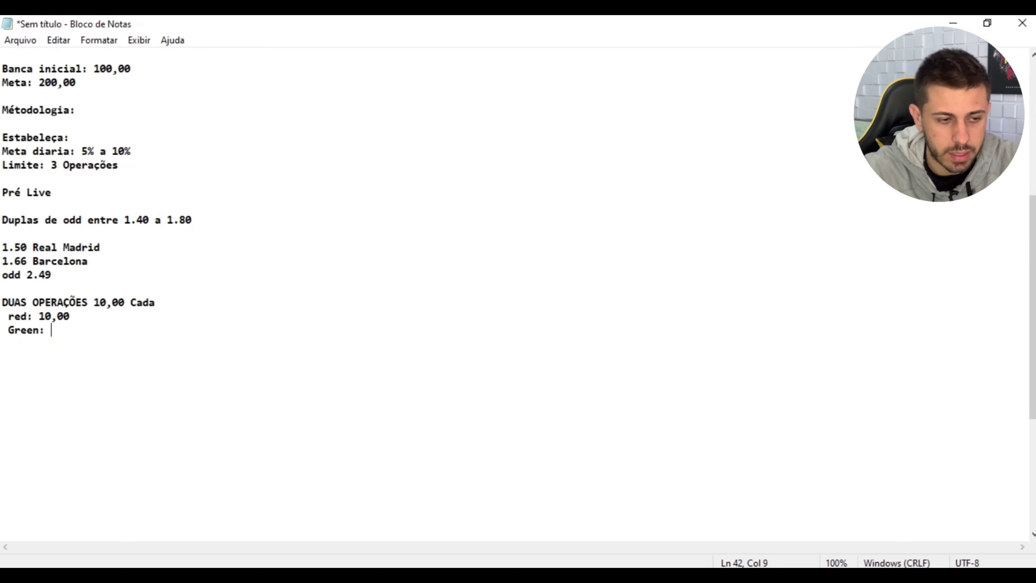
- Switch to the calculator to multiply 2,49 by 10, and return to the notes to enter 14,90 as the Green value
key(alt+Tab)
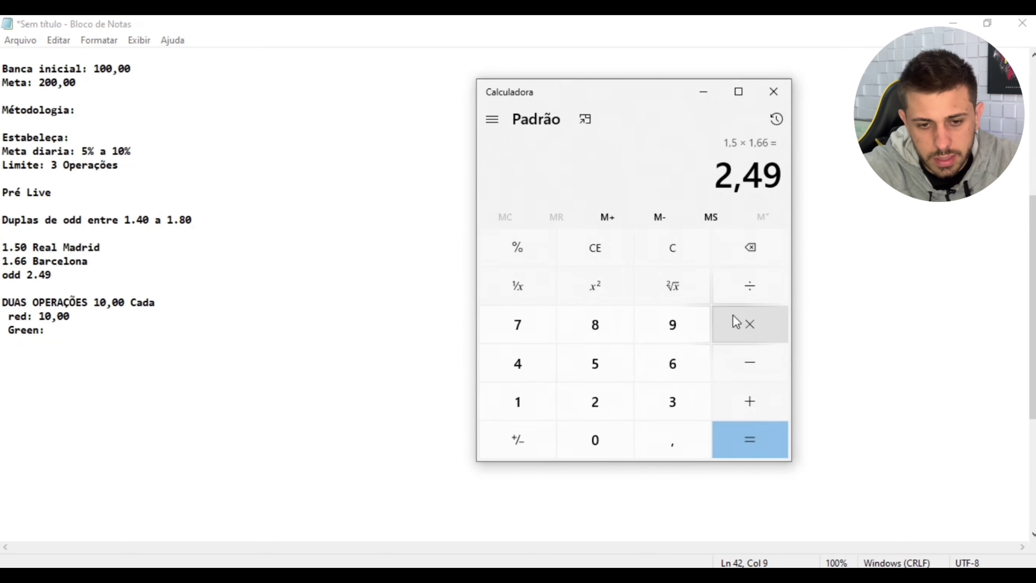
click(734, 317)
click(499, 405)
click(568, 430)
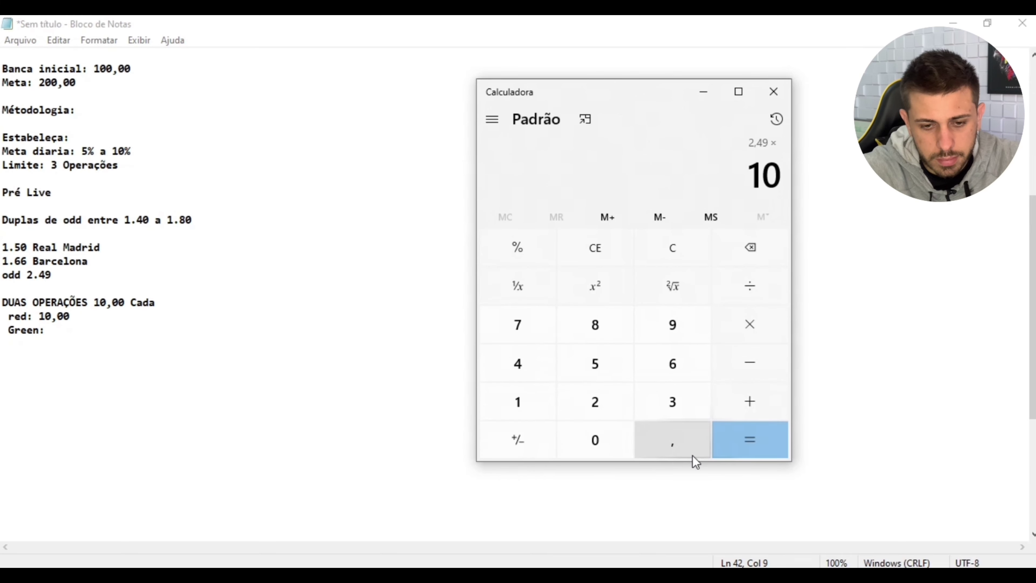
click(745, 456)
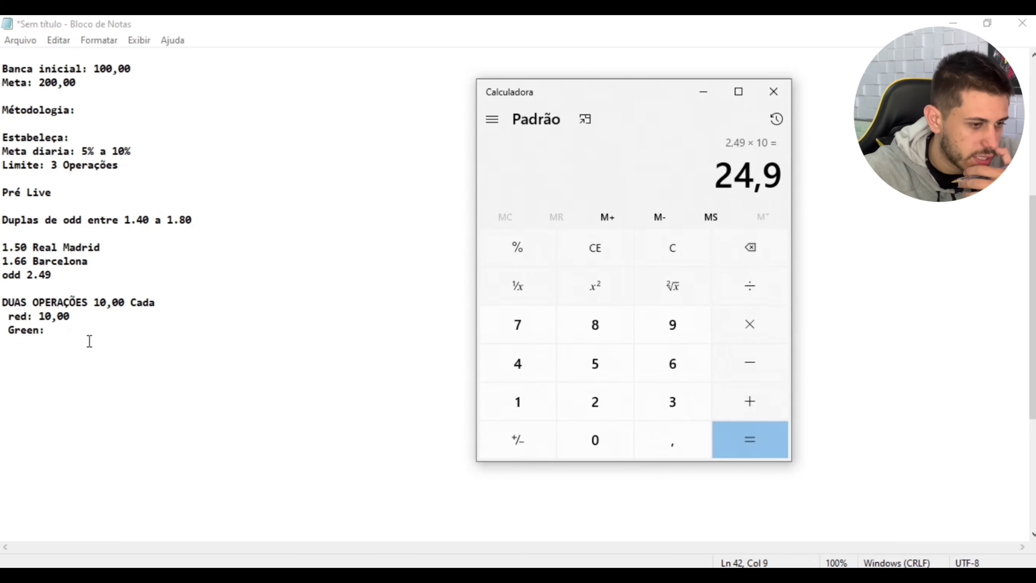
click(66, 335)
text(14,90)
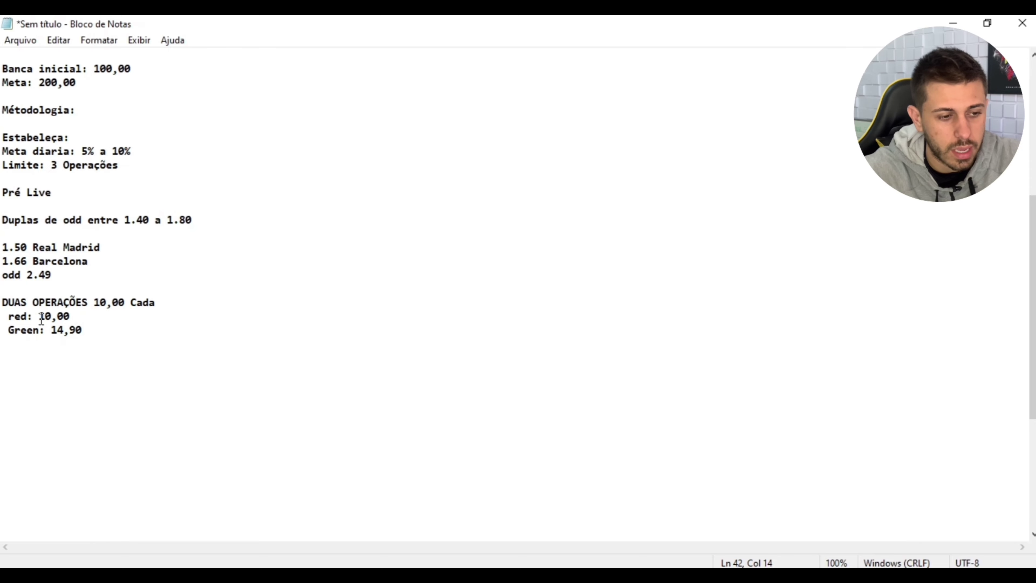
- Add the line "lucro 4,90" below the Green line, separated by a blank line
click(4, 316)
drag(5, 316, 113, 343)
drag(51, 330, 96, 343)
click(79, 351)
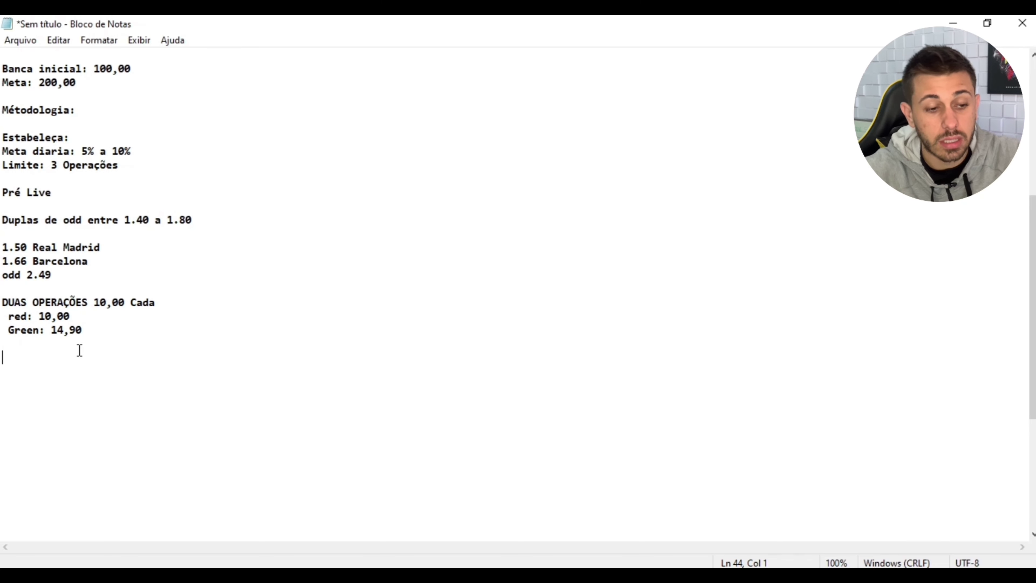
text(lucro )
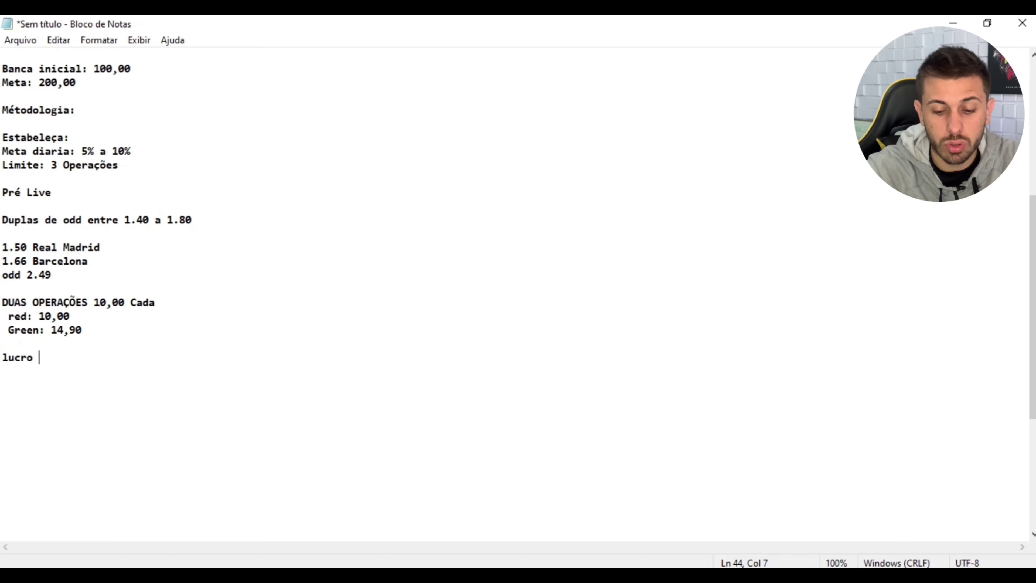
text(4,90)
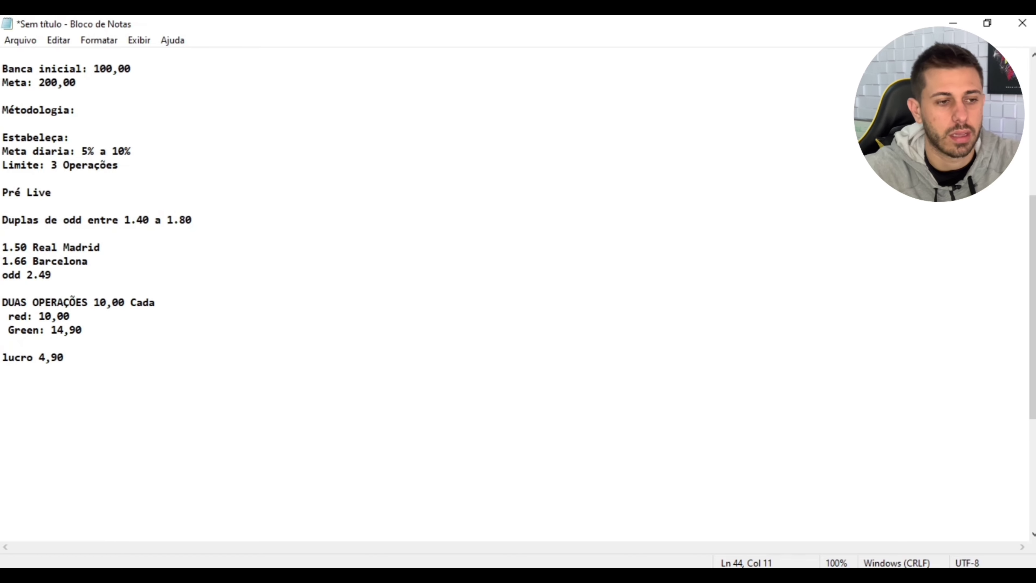
- Compare the profit with the initial bankroll and delete the "lucro 4,90" line
drag(94, 69, 164, 64)
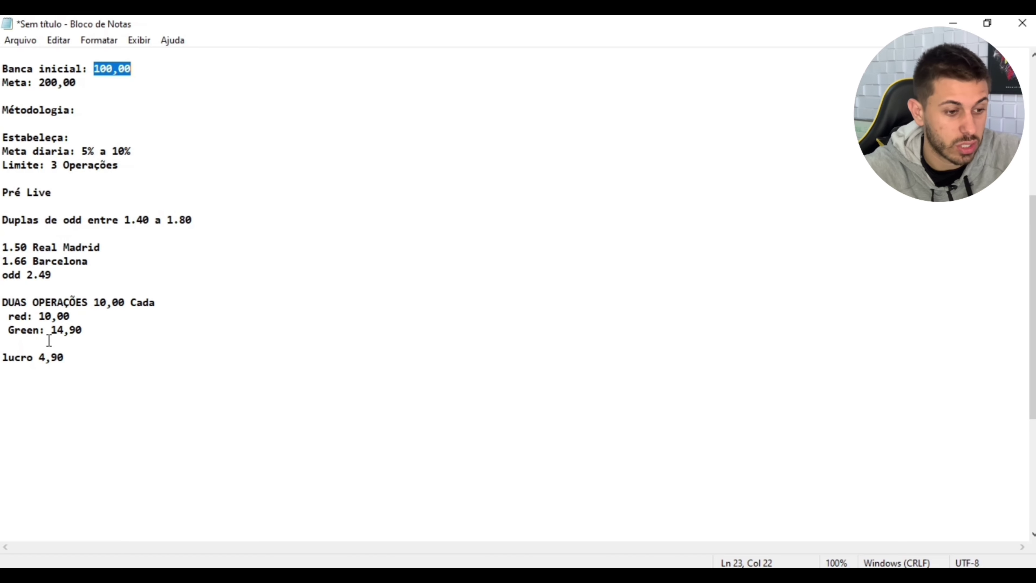
drag(39, 357, 71, 370)
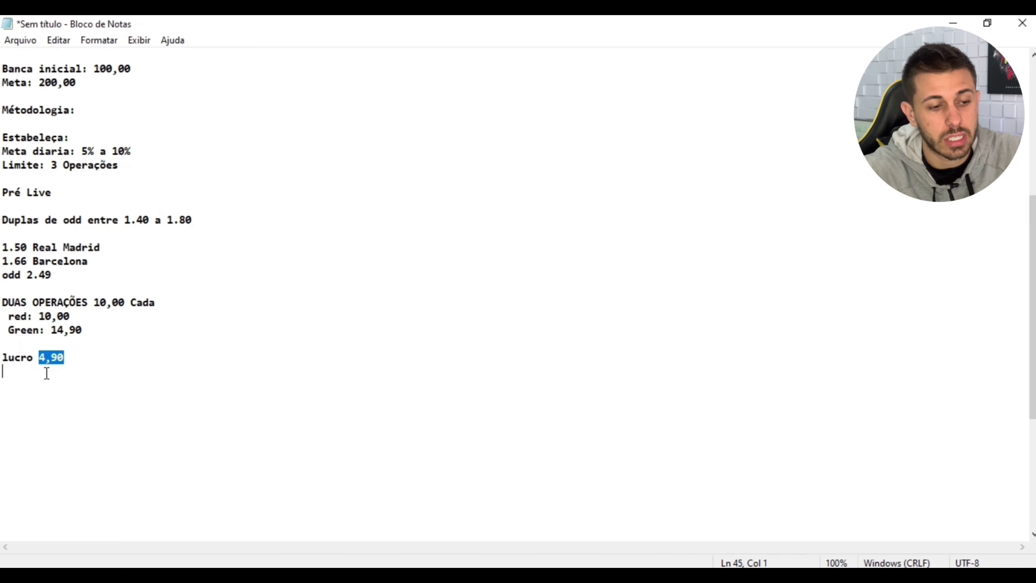
click(108, 394)
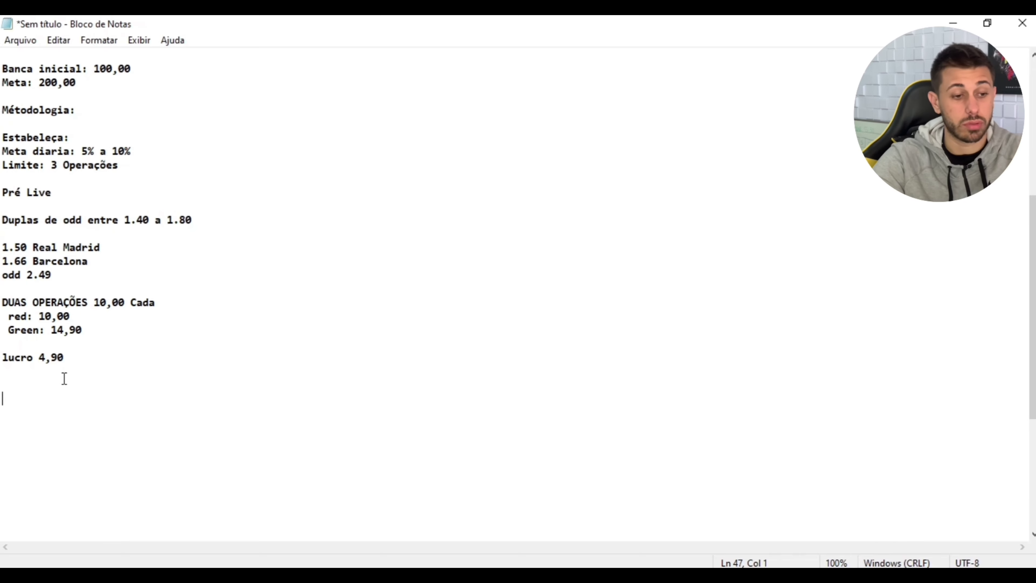
drag(2, 358, 164, 361)
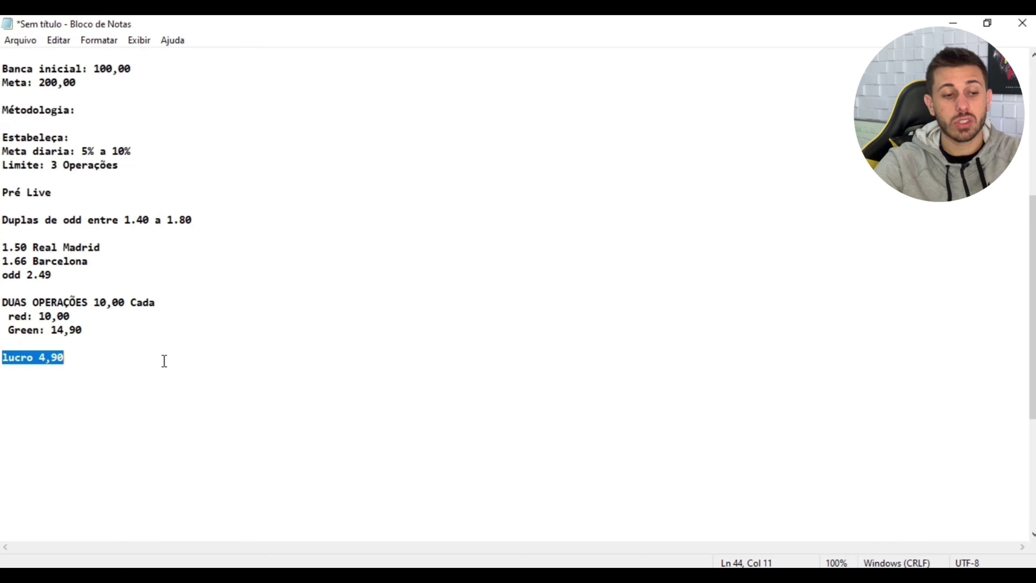
key(BackSpace)
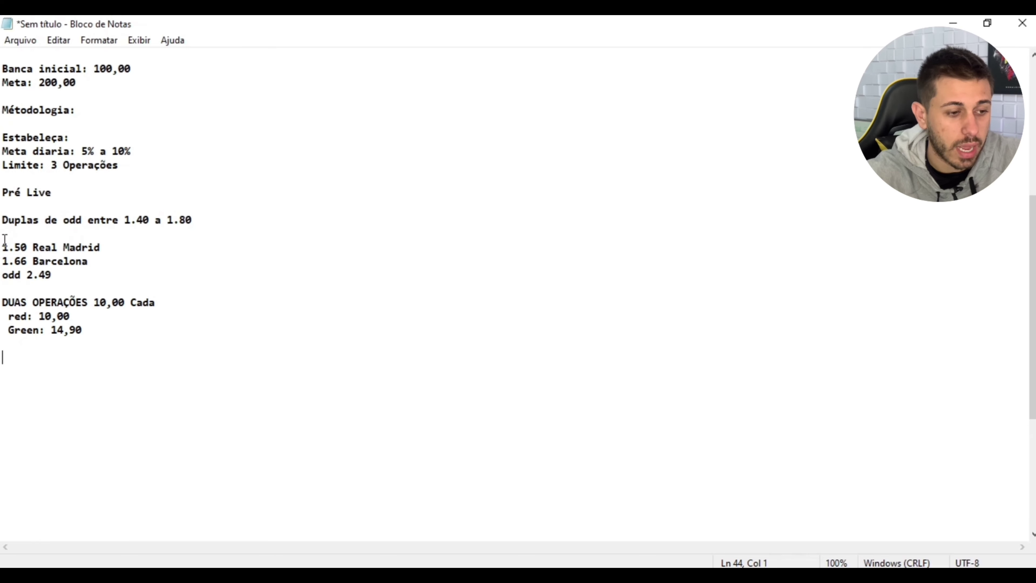
- Review the example double, the odds range, the two-operations stake and the daily goal and limit in the notes
drag(4, 246, 40, 274)
click(6, 264)
click(167, 286)
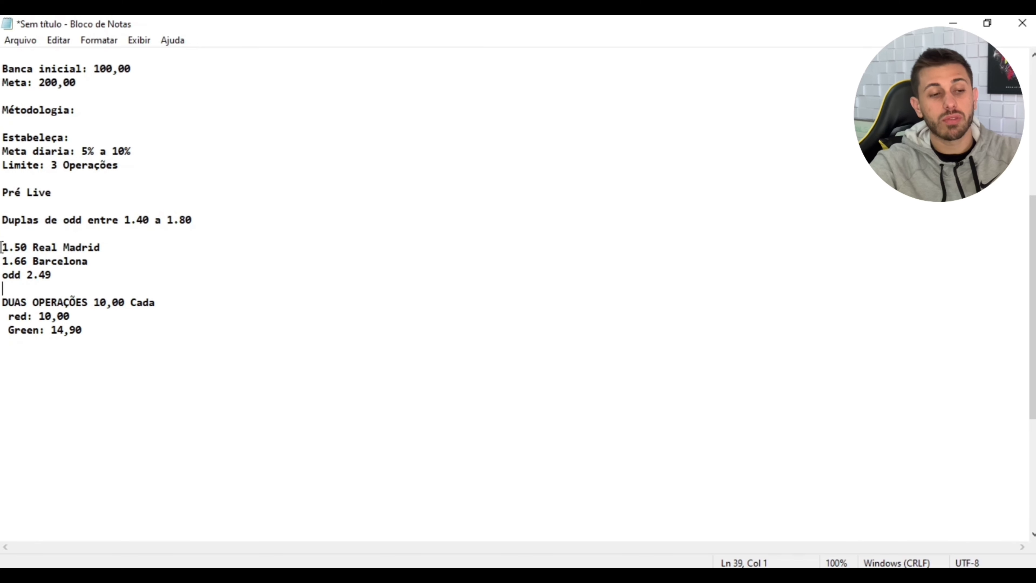
drag(5, 218, 199, 280)
drag(3, 302, 180, 301)
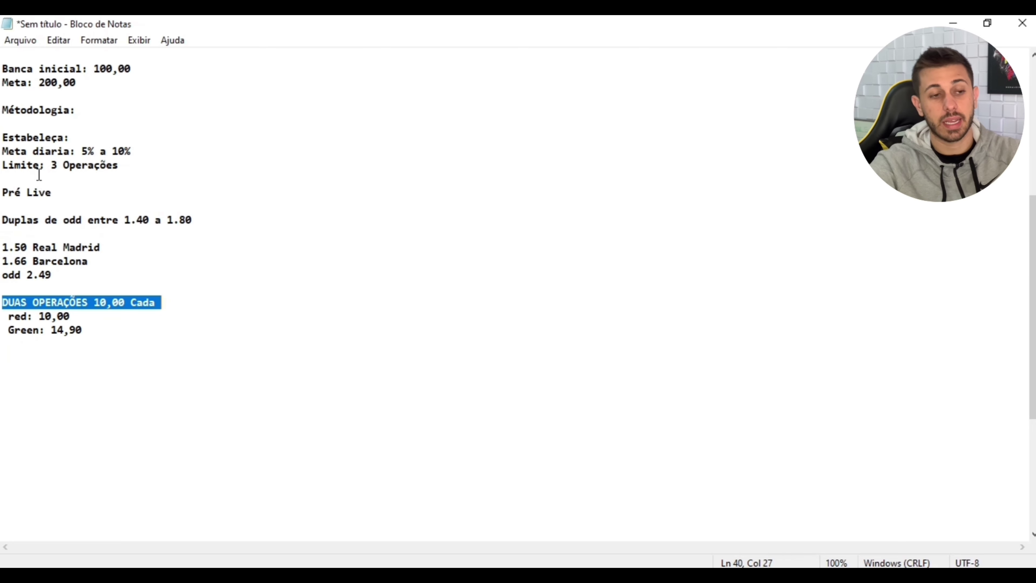
drag(2, 135, 125, 175)
click(366, 233)
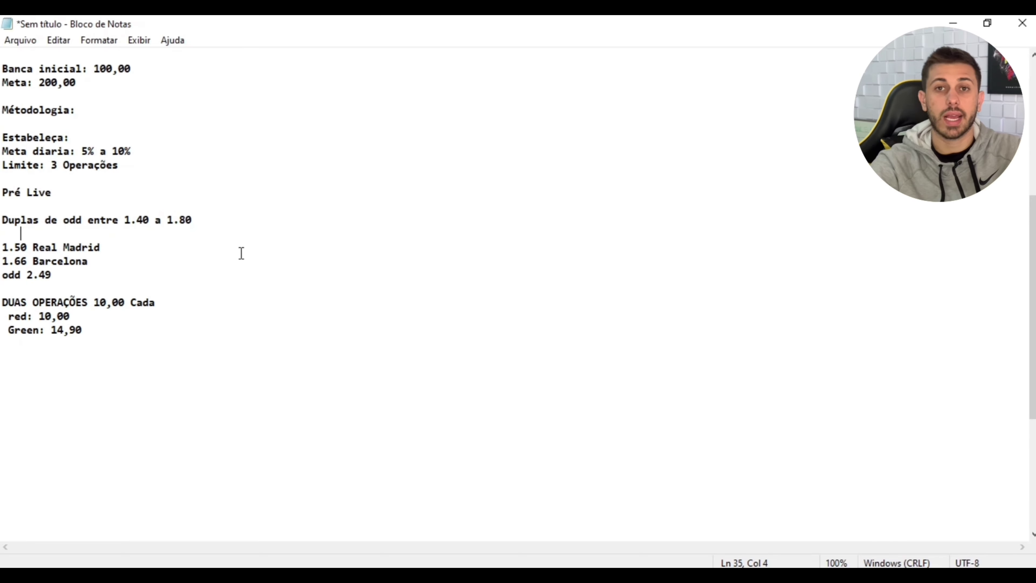
drag(1, 249, 23, 247)
click(286, 365)
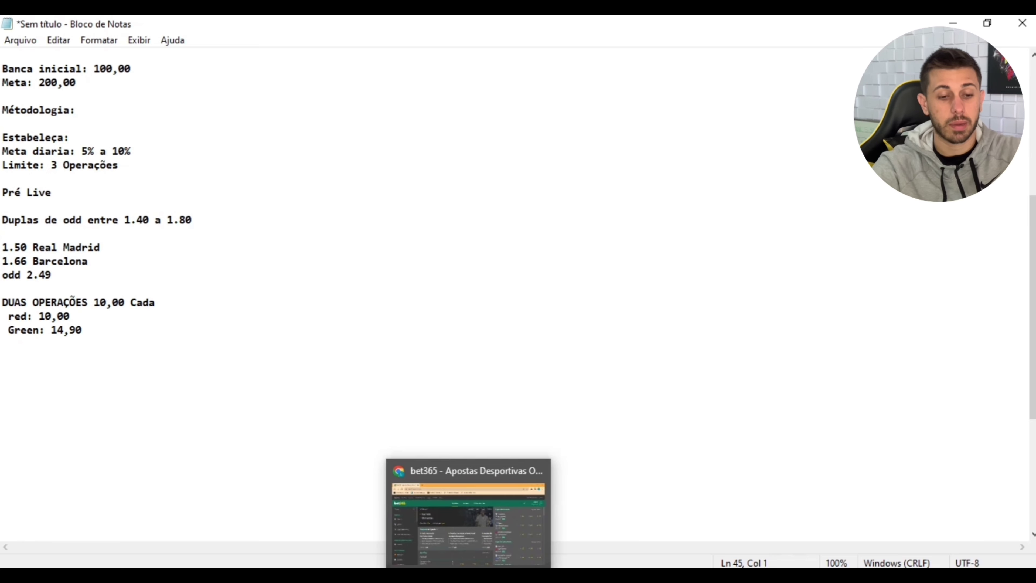
- Switch to bet365 in the browser, open the Corinthians v Boca Juniors match and look through its Criar Aposta markets
click(469, 516)
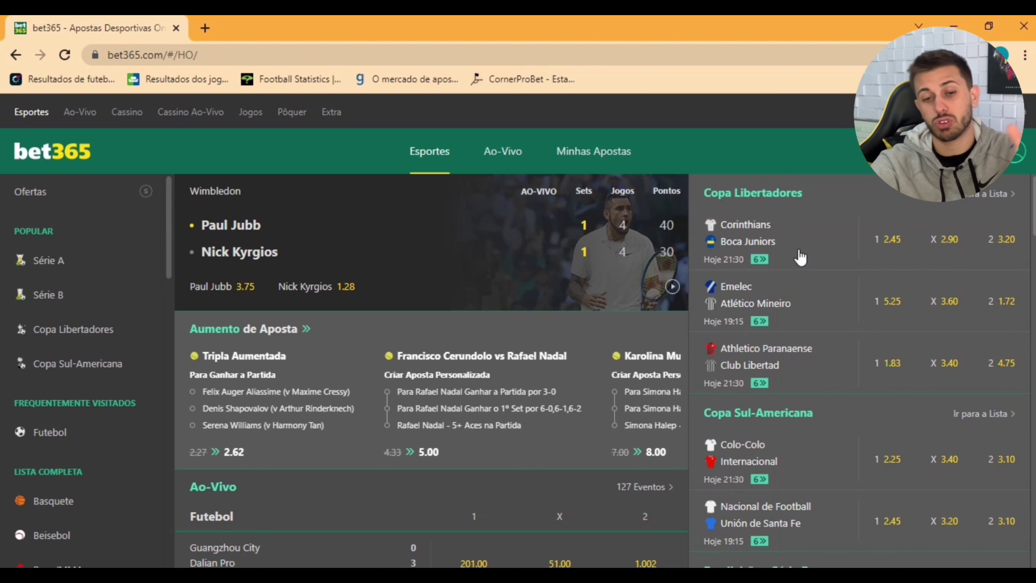
click(819, 241)
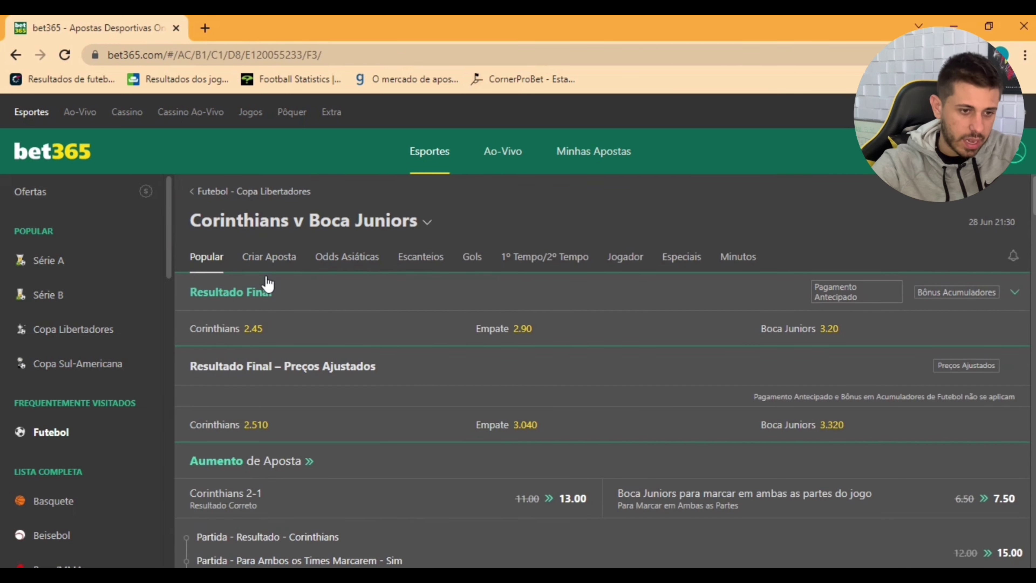
click(270, 258)
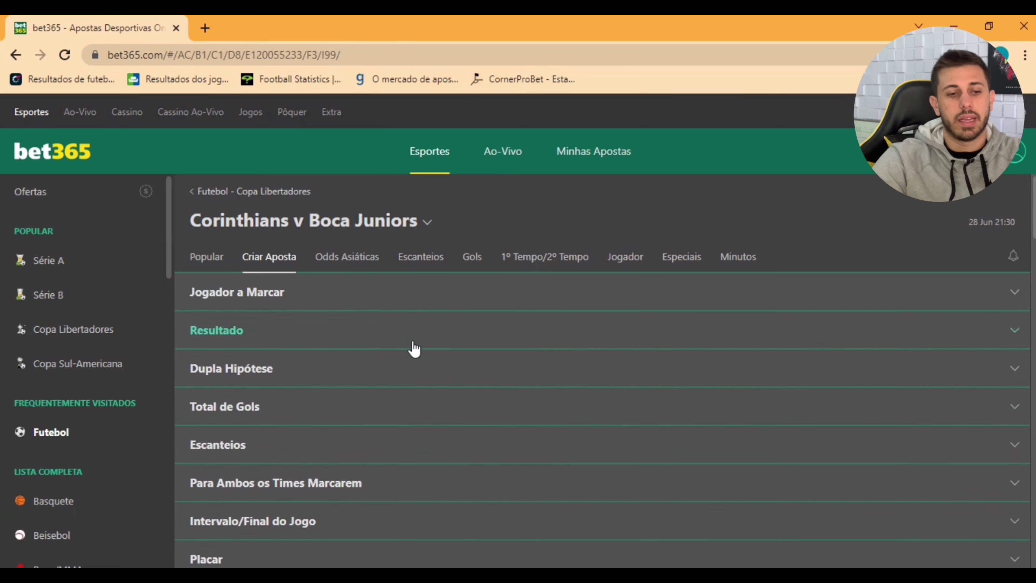
scroll(408, 343, down, 2)
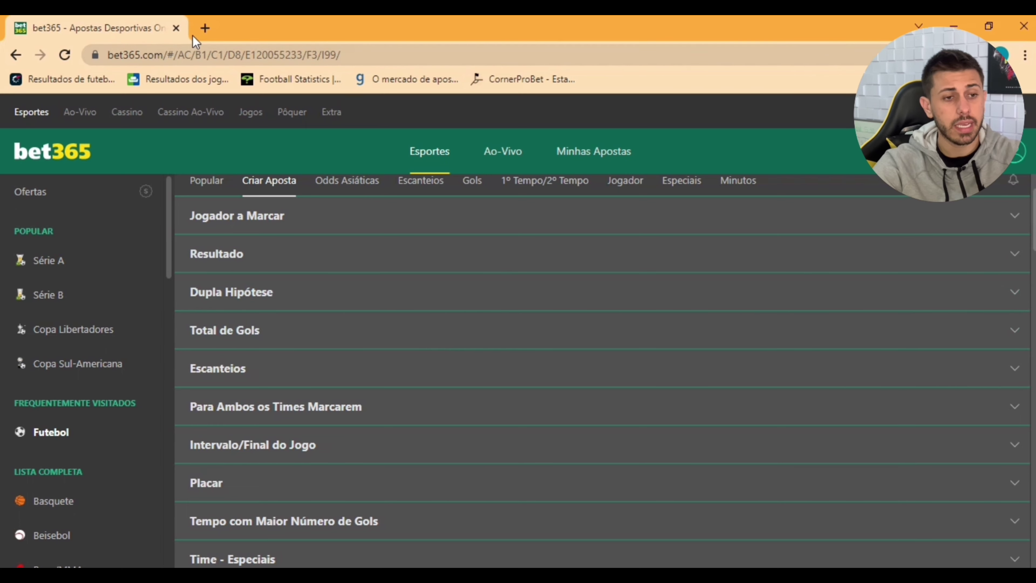
scroll(342, 316, up, 2)
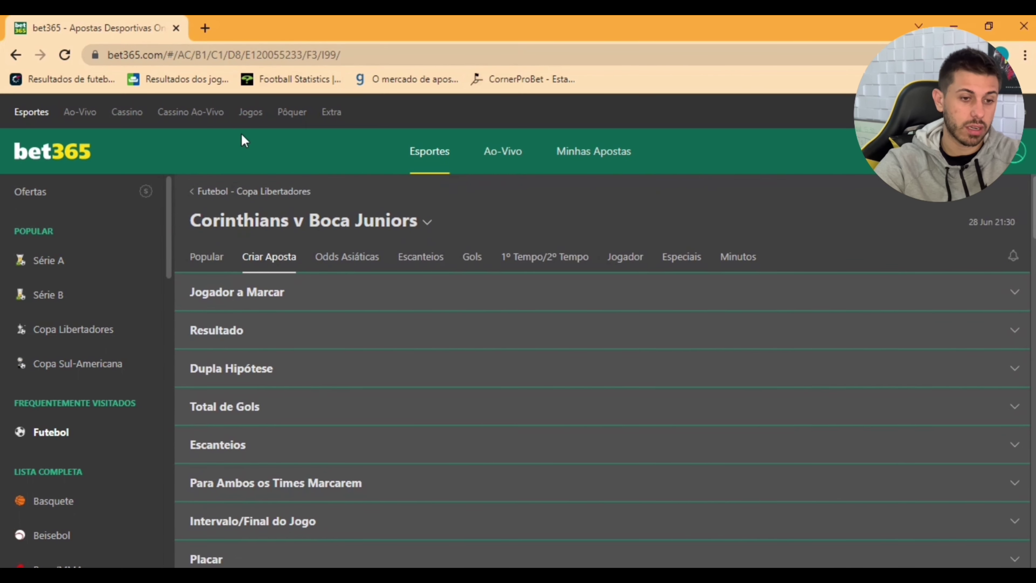
- Open Flashscore in a new browser tab, look over the day's matches and open the Corinthians v Boca Juniors details
click(205, 27)
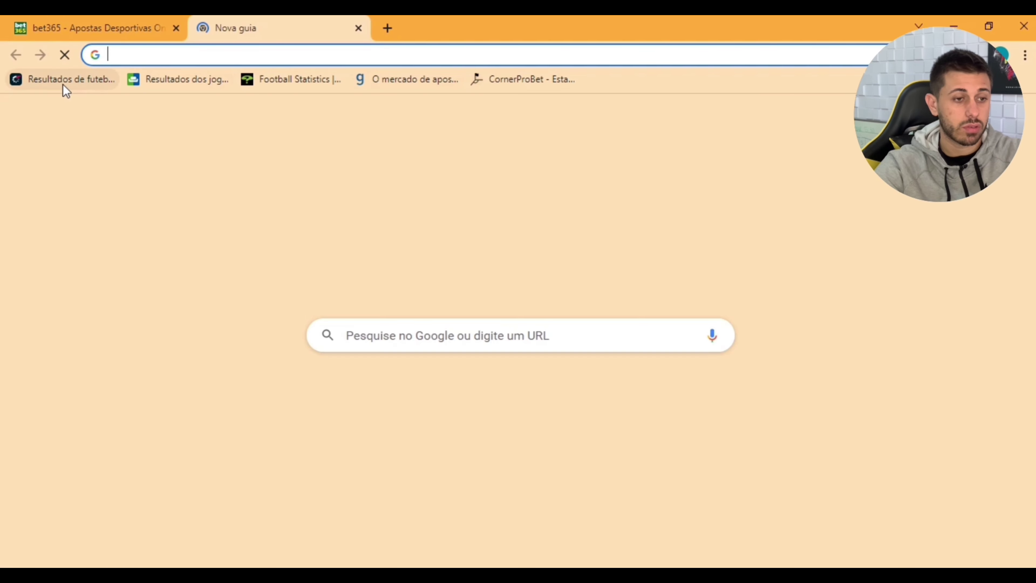
click(60, 81)
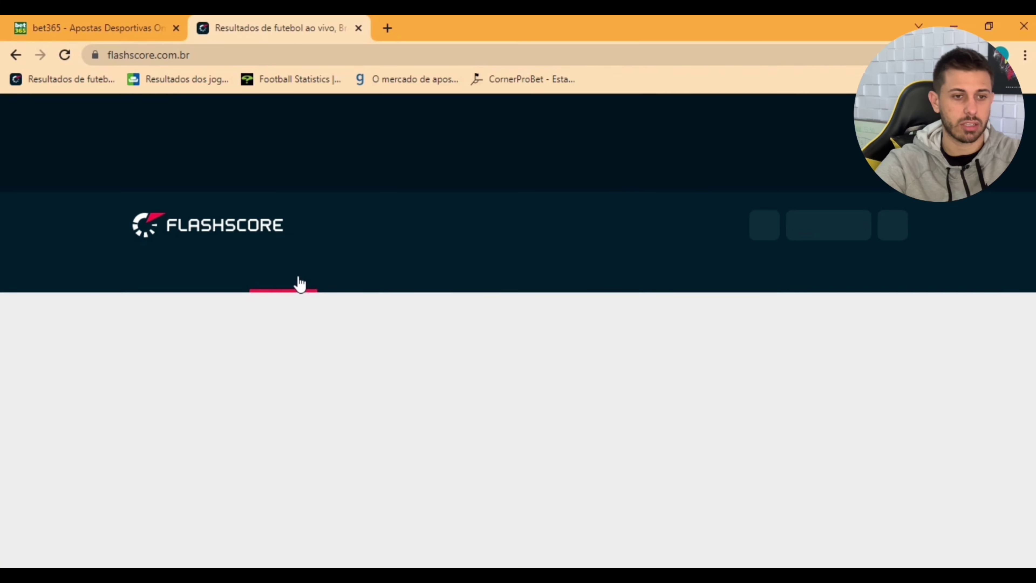
scroll(539, 292, down, 6)
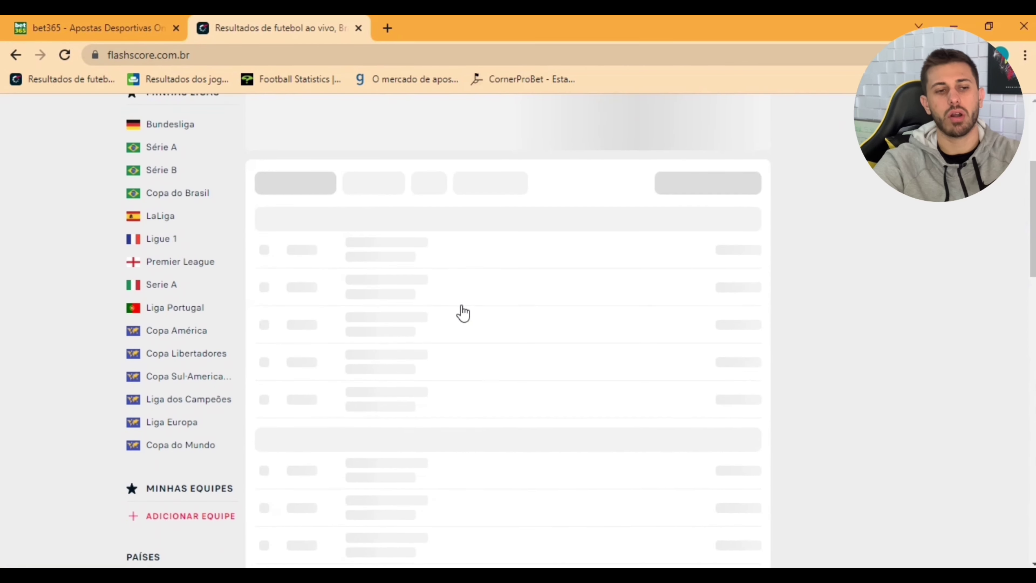
scroll(324, 324, up, 4)
scroll(316, 308, down, 4)
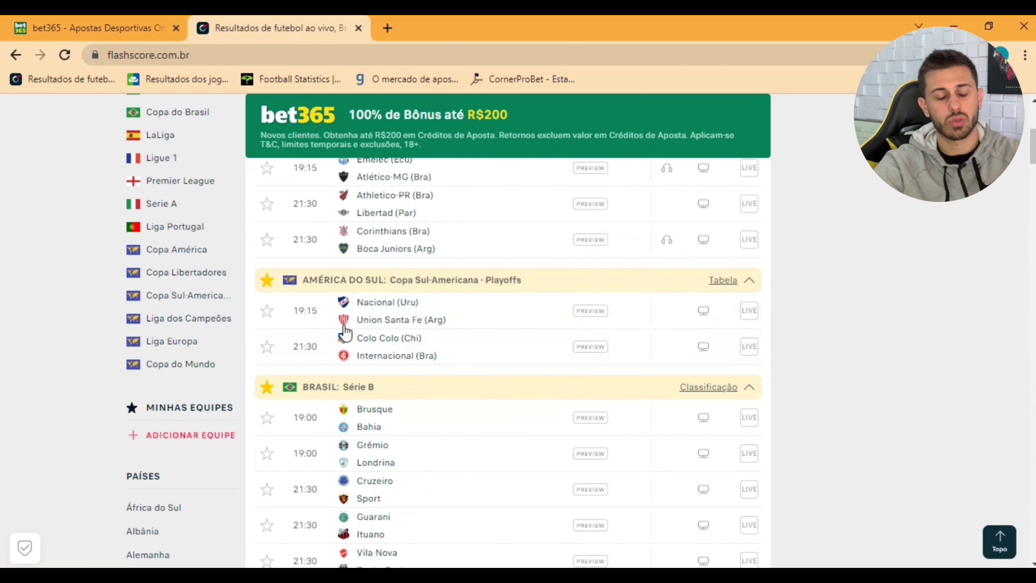
scroll(370, 352, up, 3)
scroll(418, 245, down, 7)
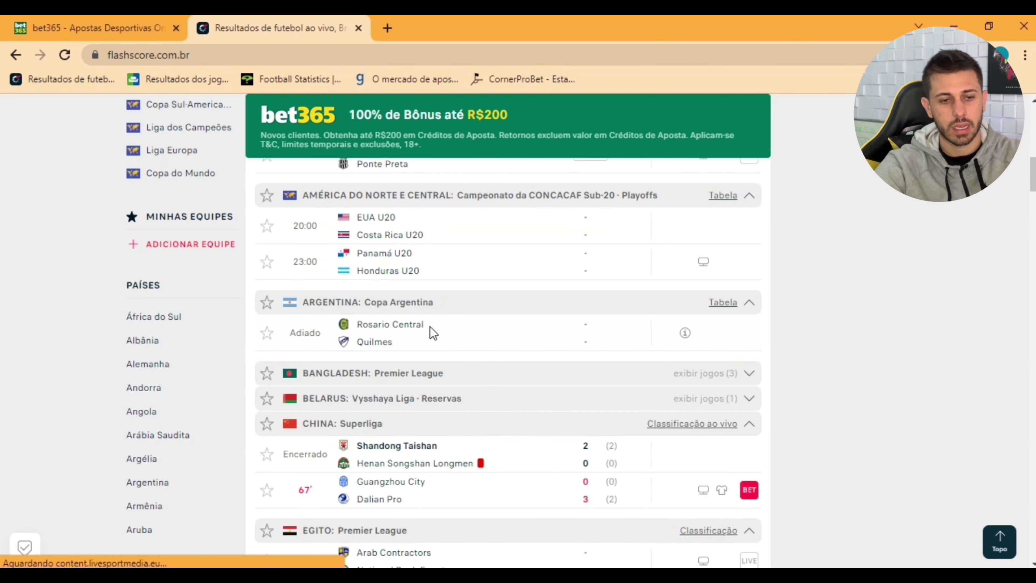
scroll(430, 326, down, 1)
scroll(407, 335, up, 10)
click(433, 454)
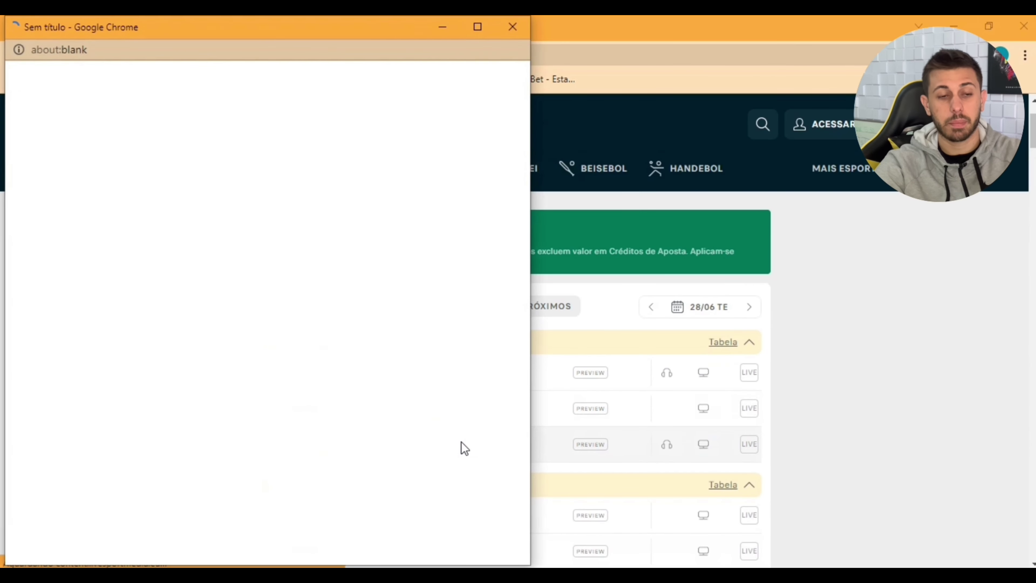
- Move the Corinthians v Boca Juniors details window aside on Flashscore and open the match's H2H history
drag(129, 25, 542, 21)
double_click(543, 21)
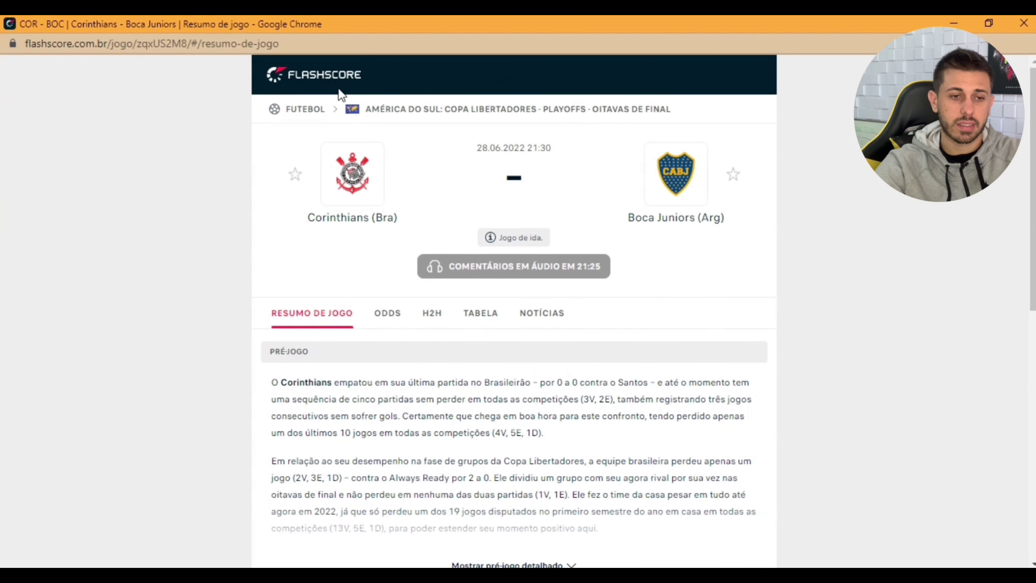
click(989, 23)
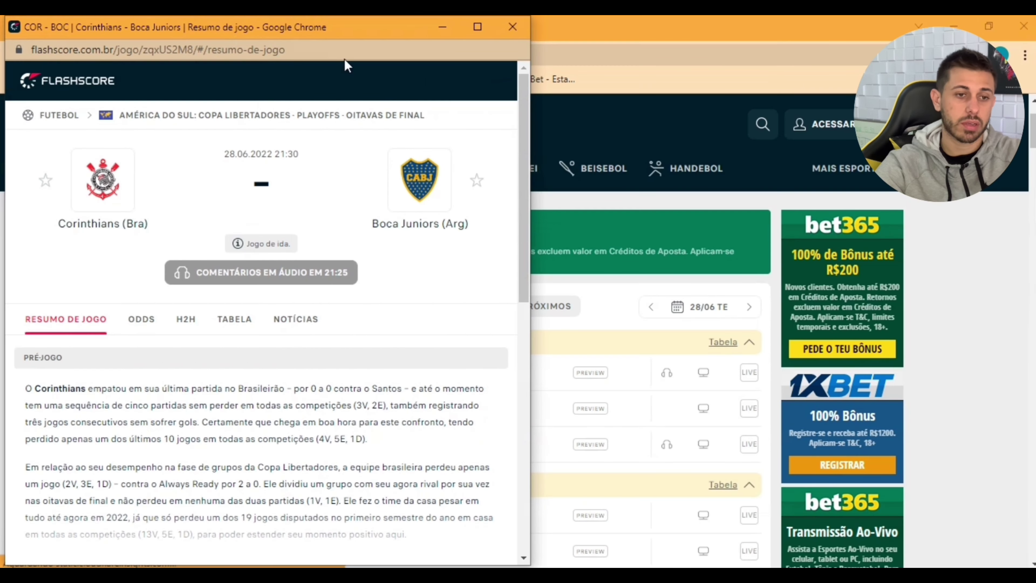
drag(263, 25, 641, 38)
scroll(640, 232, down, 1)
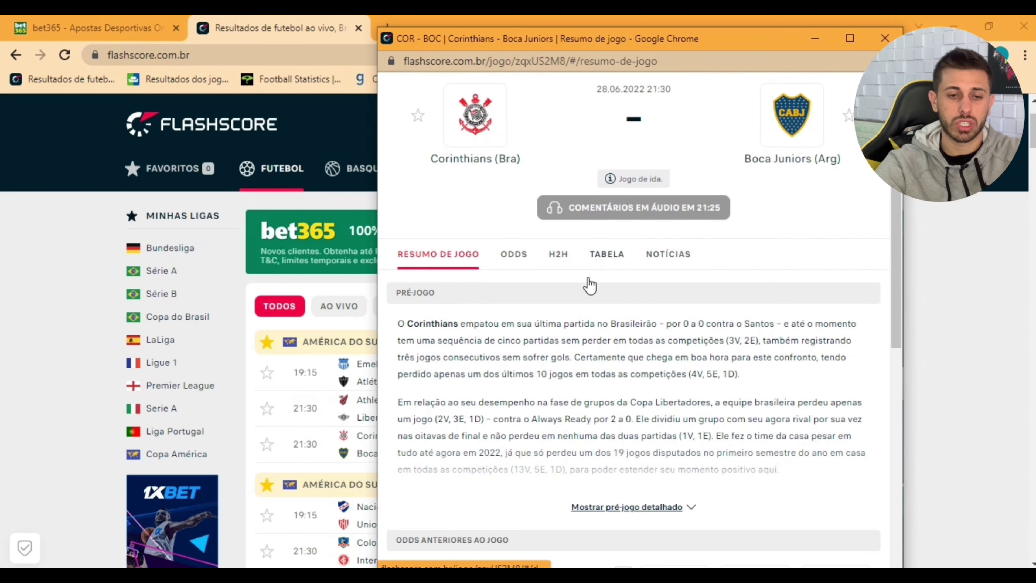
click(557, 257)
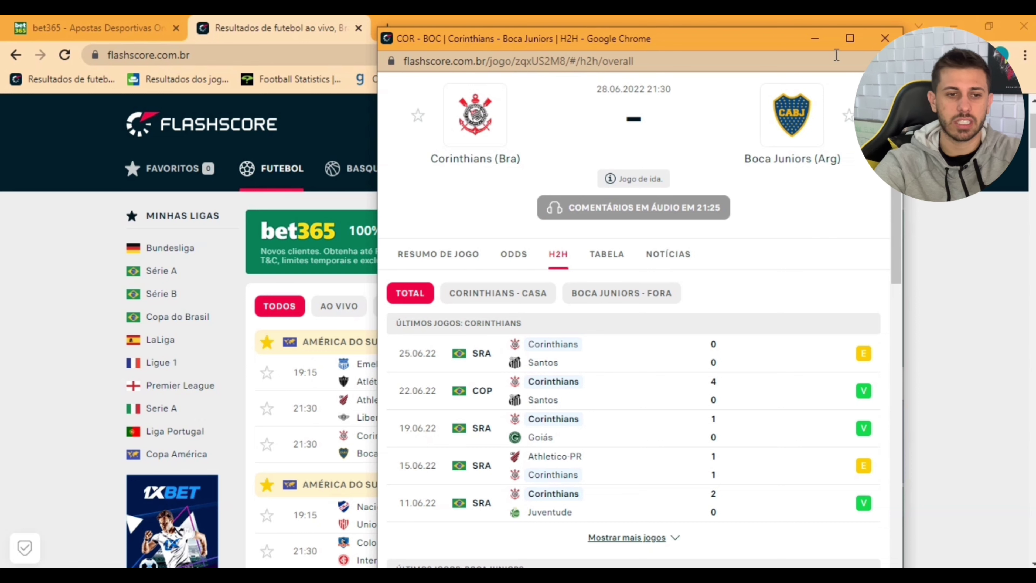
- Open SofaScore in place of the Flashscore page, and close that tab to return to bet365
click(346, 146)
click(180, 79)
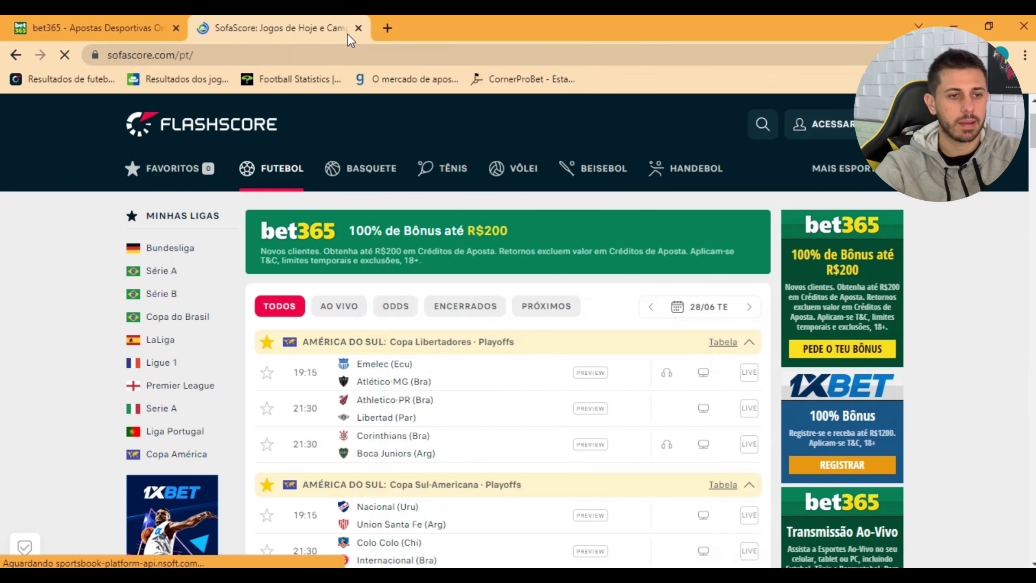
key(ctrl+w)
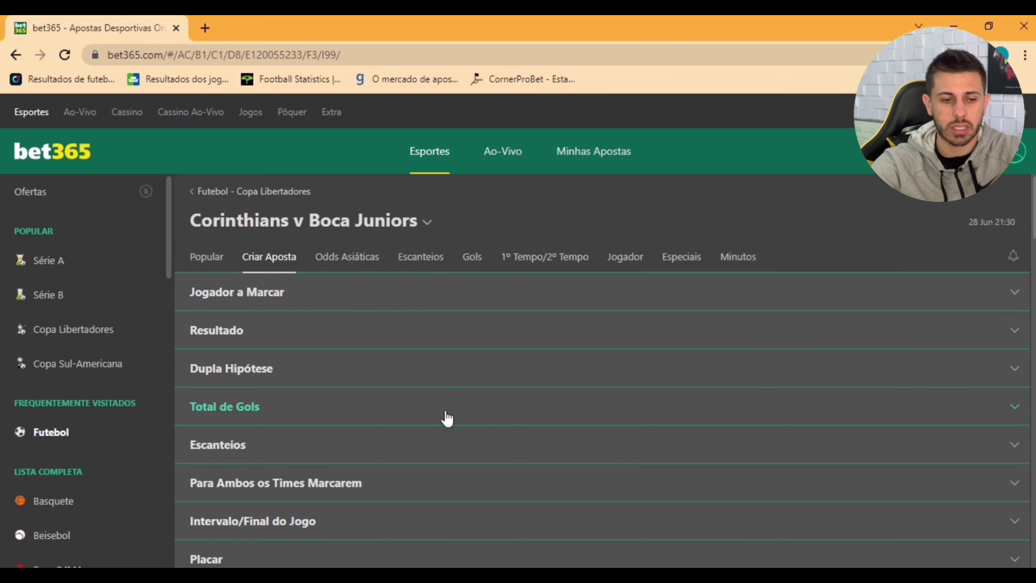
- Choose more than 1 goal in the Total de Gols market for Corinthians v Boca Juniors and add it to the bet slip
scroll(446, 424, down, 2)
scroll(367, 281, up, 2)
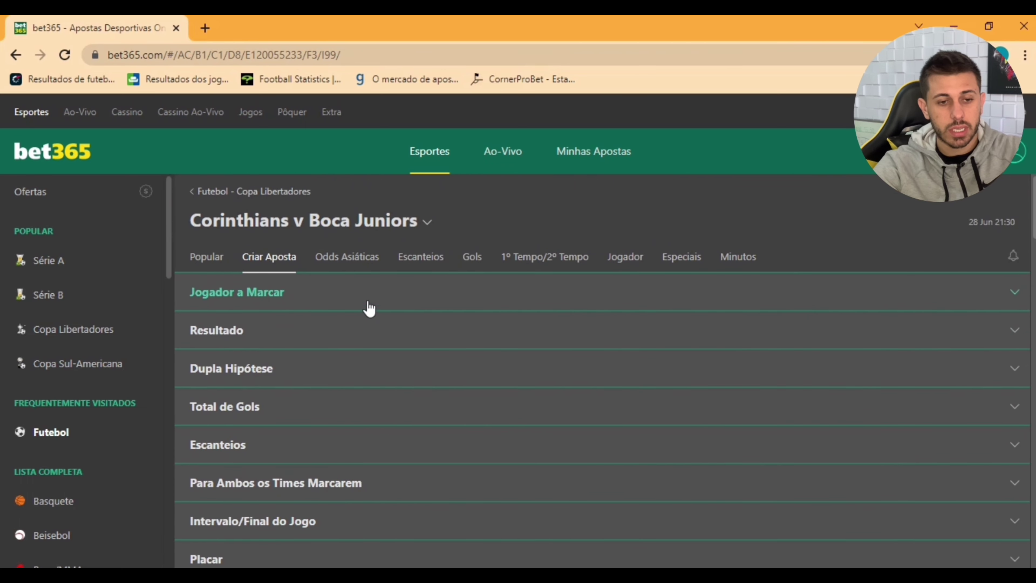
scroll(303, 308, down, 4)
click(546, 258)
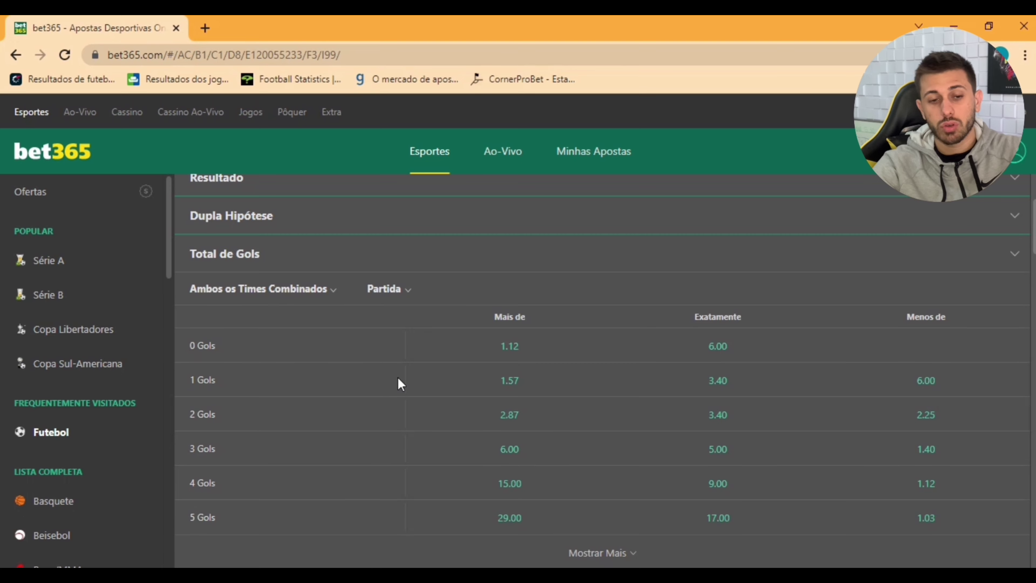
click(488, 390)
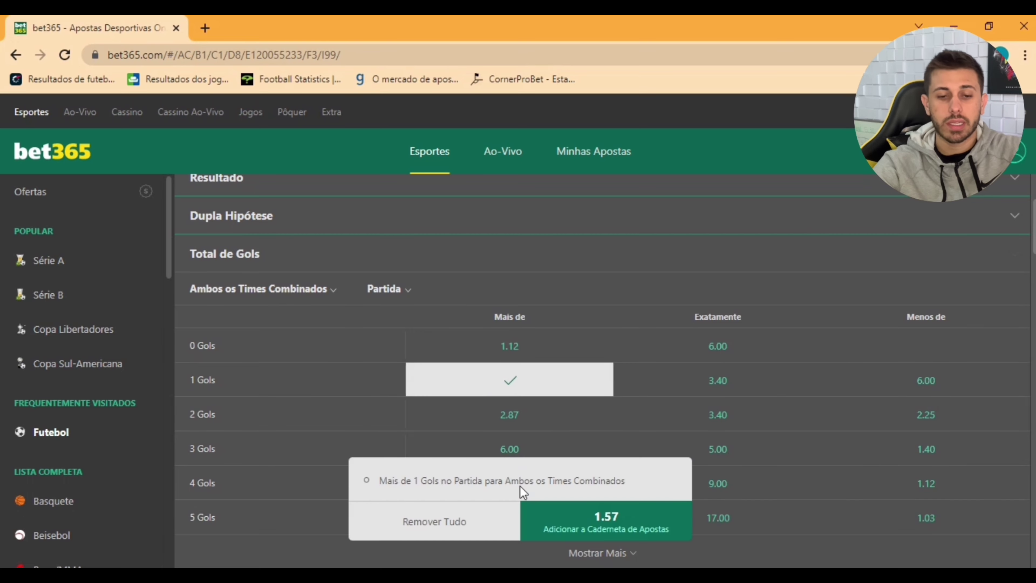
click(595, 518)
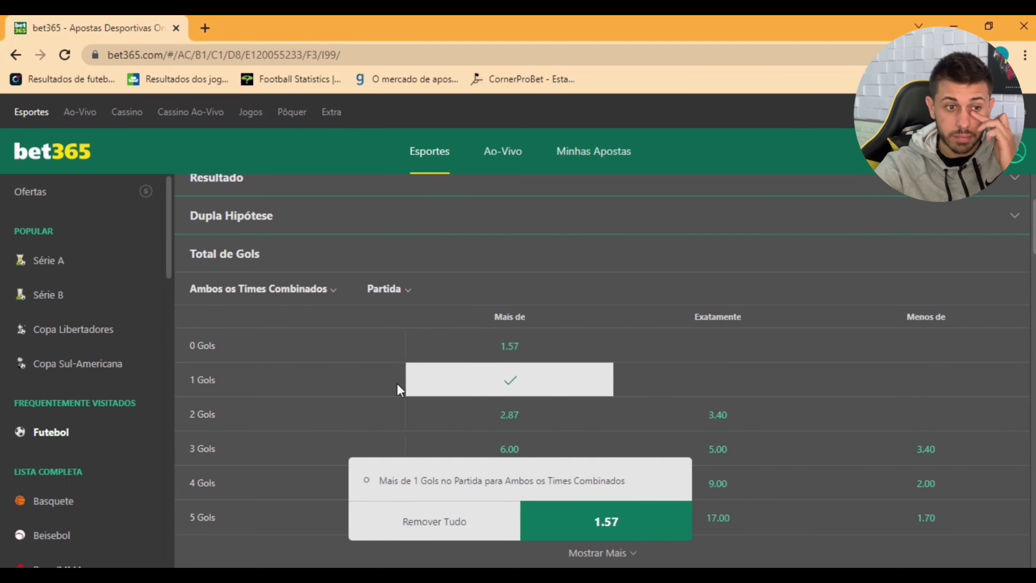
- Return to the bet365 home page and open the Criar Aposta markets of Athletico Paranaense v Club Libertad
click(78, 153)
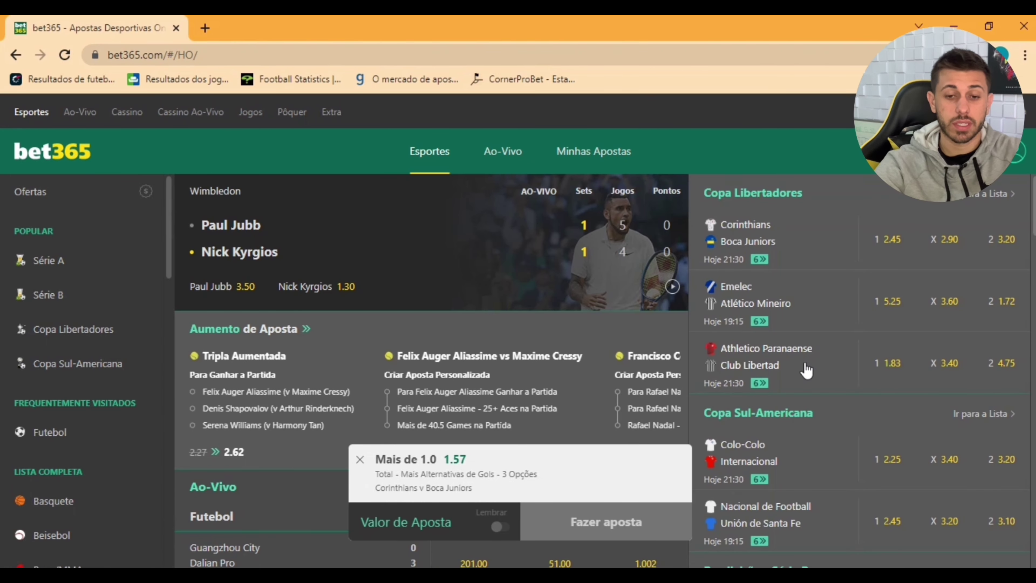
click(805, 369)
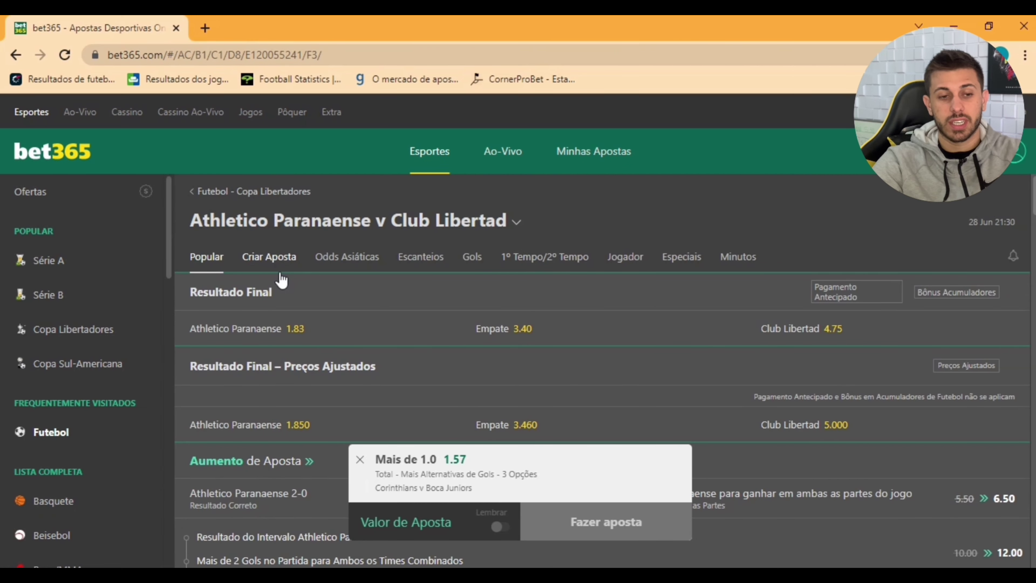
click(274, 258)
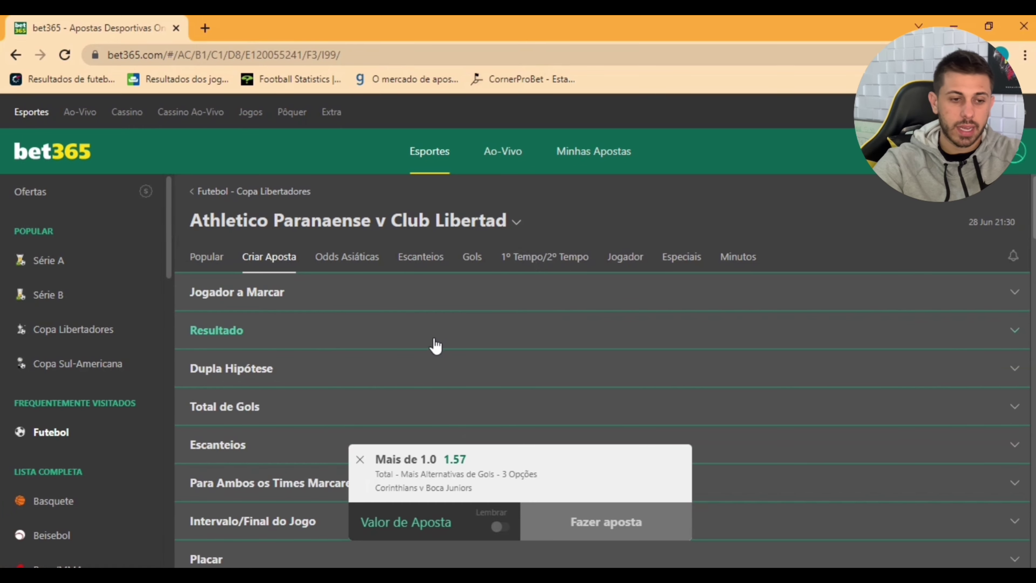
scroll(435, 345, down, 3)
scroll(434, 323, up, 1)
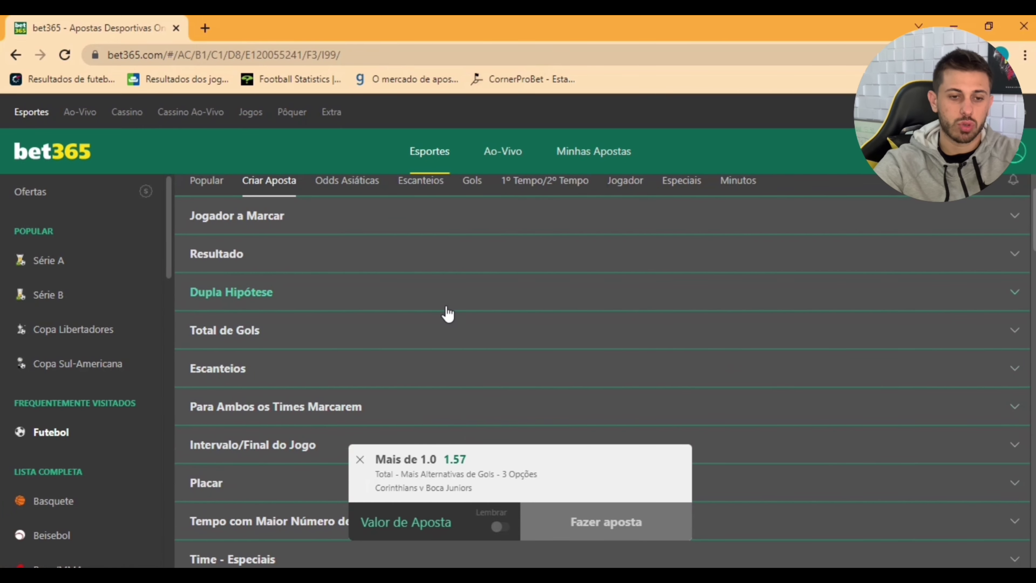
- Select Athletico Paranaense ou Empate in the Dupla Hipótese market and collapse that market
click(430, 295)
scroll(525, 310, down, 2)
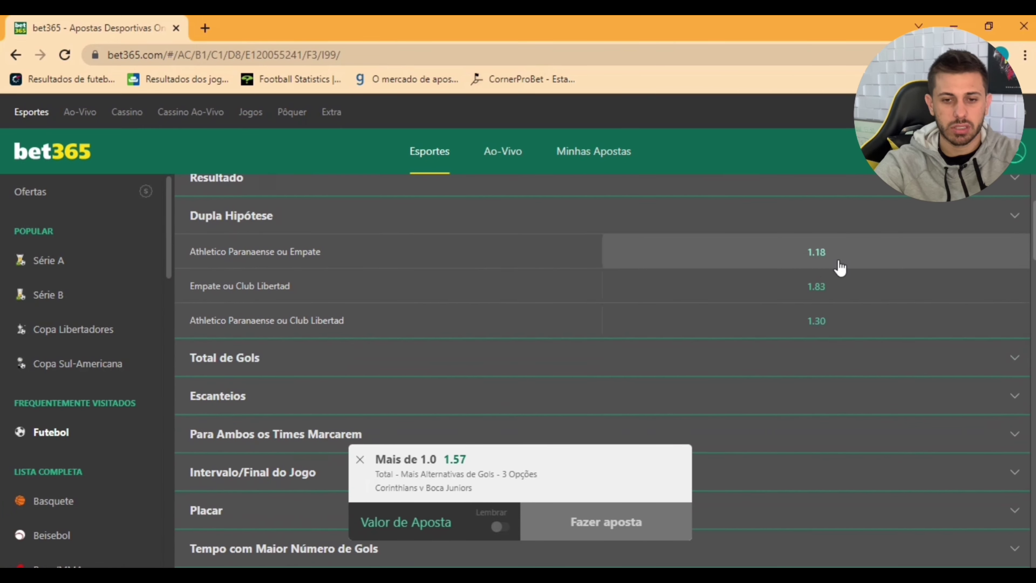
click(826, 266)
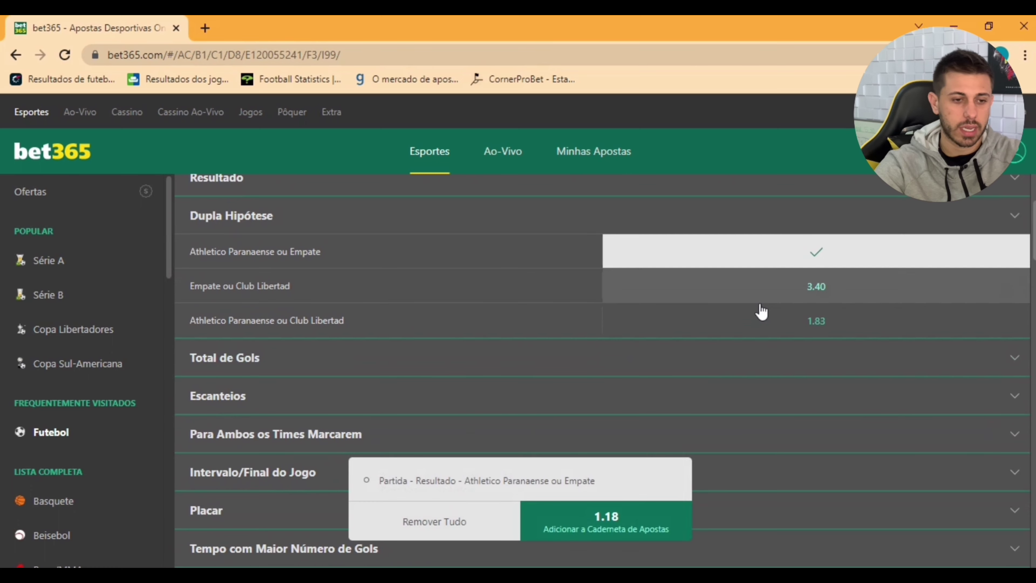
click(281, 226)
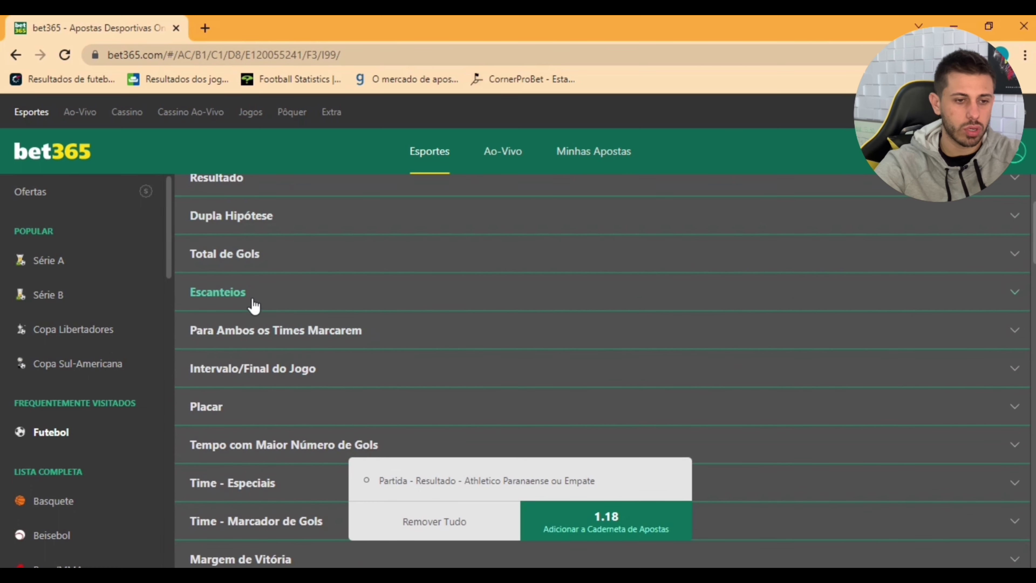
- Add fewer than 4 goals from the Total de Gols market to the custom bet
click(445, 261)
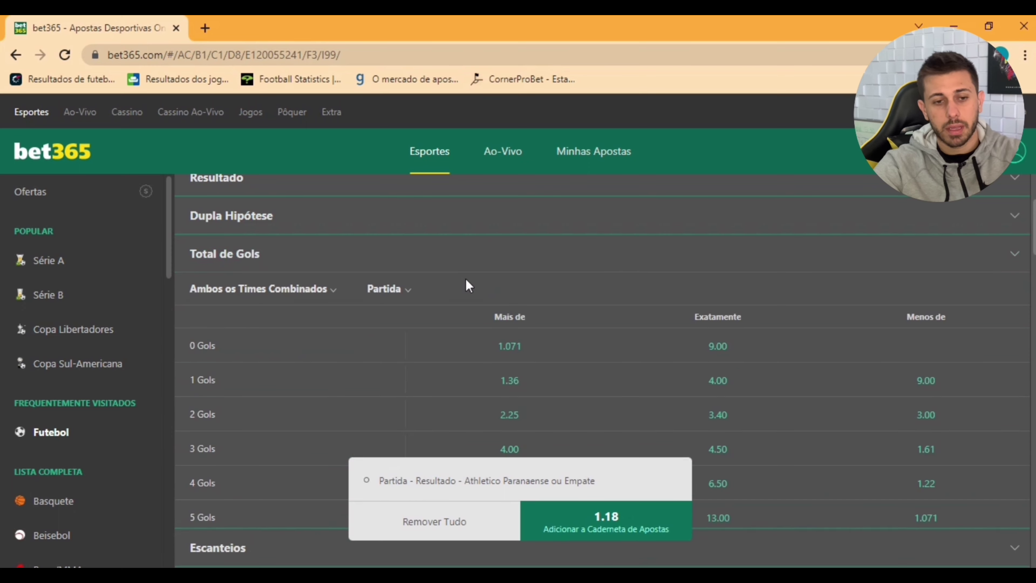
scroll(652, 318, down, 3)
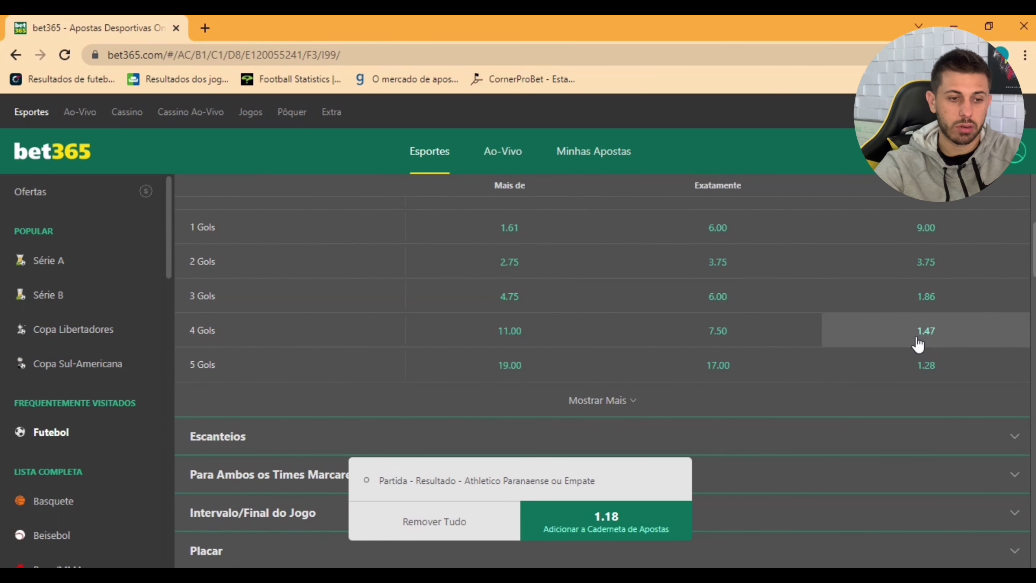
click(930, 331)
scroll(531, 365, up, 4)
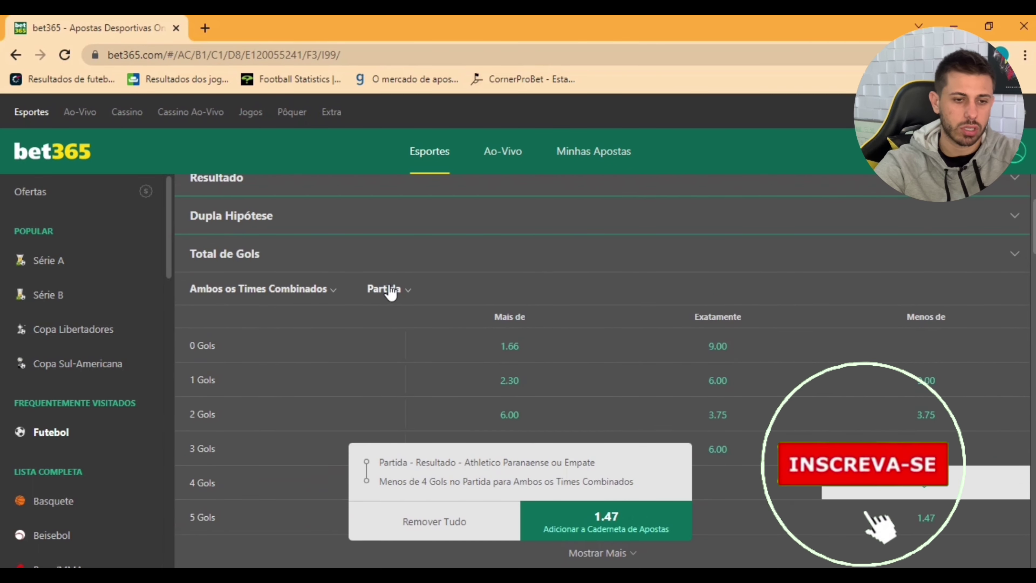
- Add fewer than 14 corners from the full Escanteios list to the custom bet and send the bet to the slip
click(361, 255)
click(335, 302)
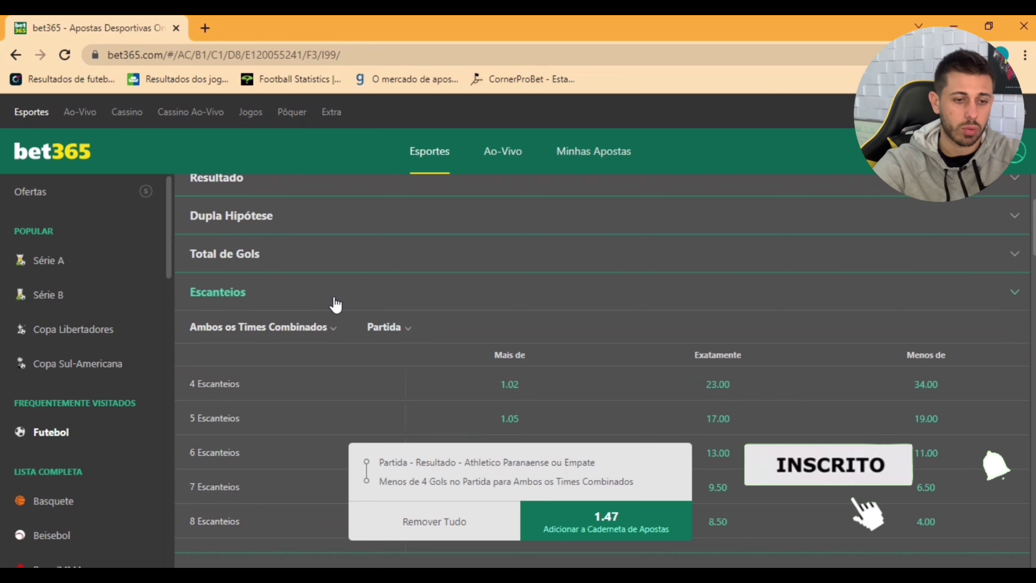
scroll(367, 359, down, 2)
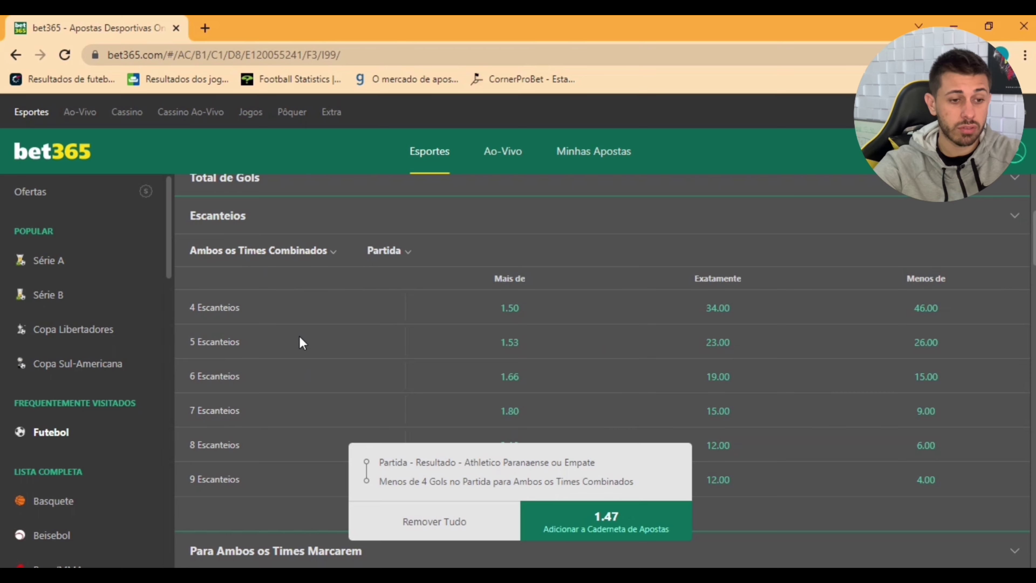
scroll(1001, 317, down, 4)
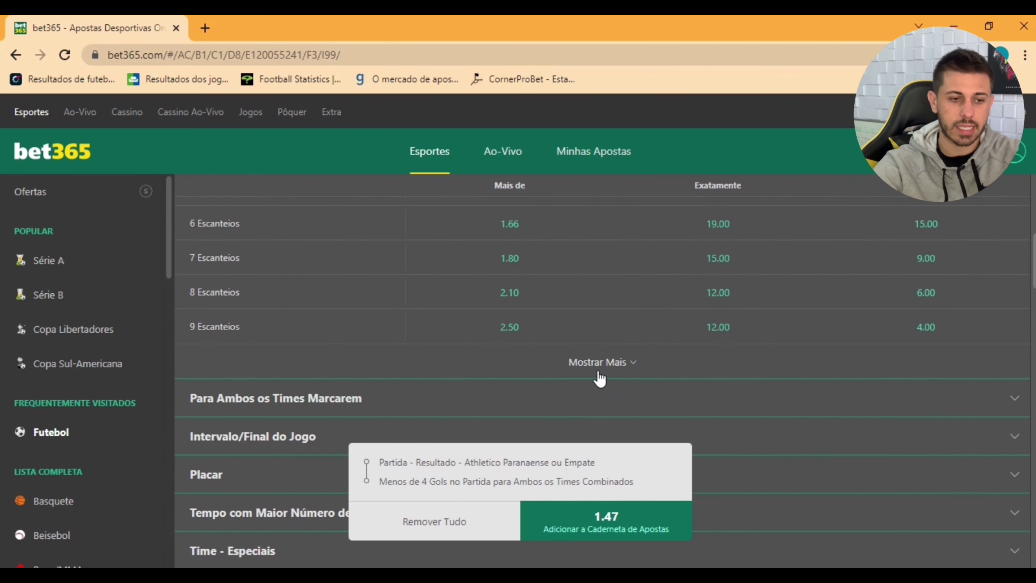
click(600, 363)
scroll(848, 375, down, 4)
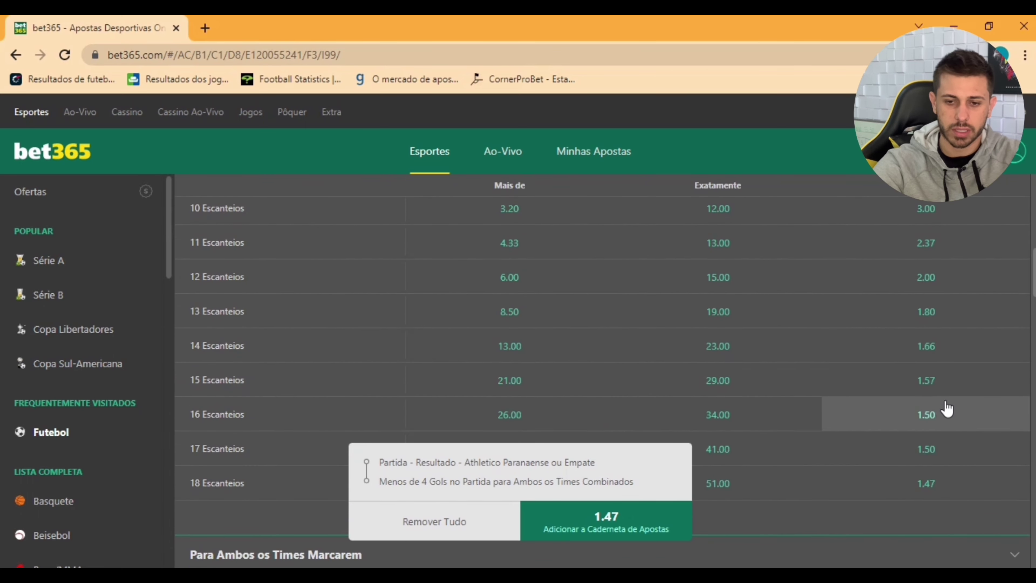
click(916, 361)
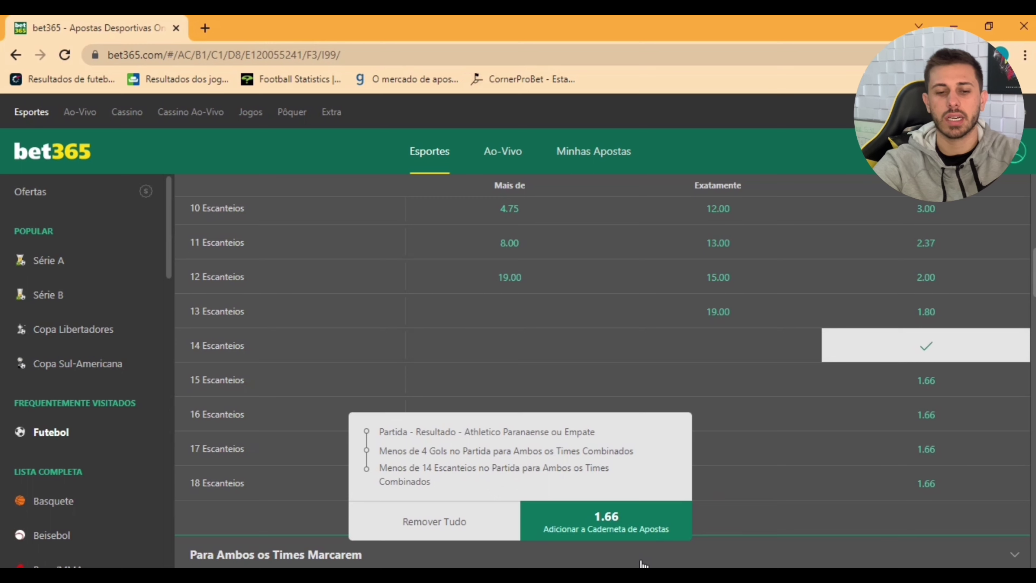
click(634, 535)
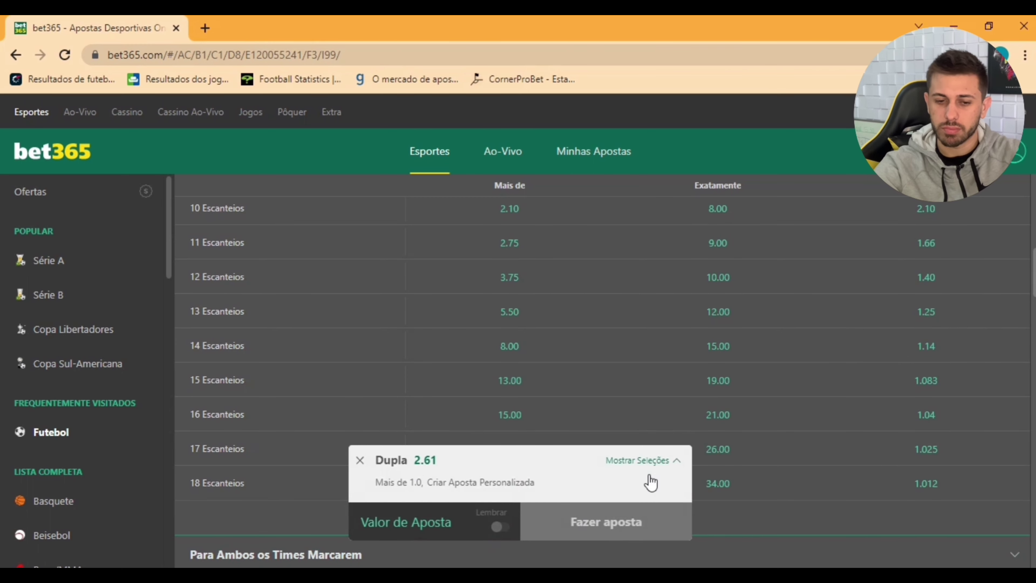
- Show the bet slip's selections, set the stake on the Dupla to 10, and collapse the slip
click(642, 461)
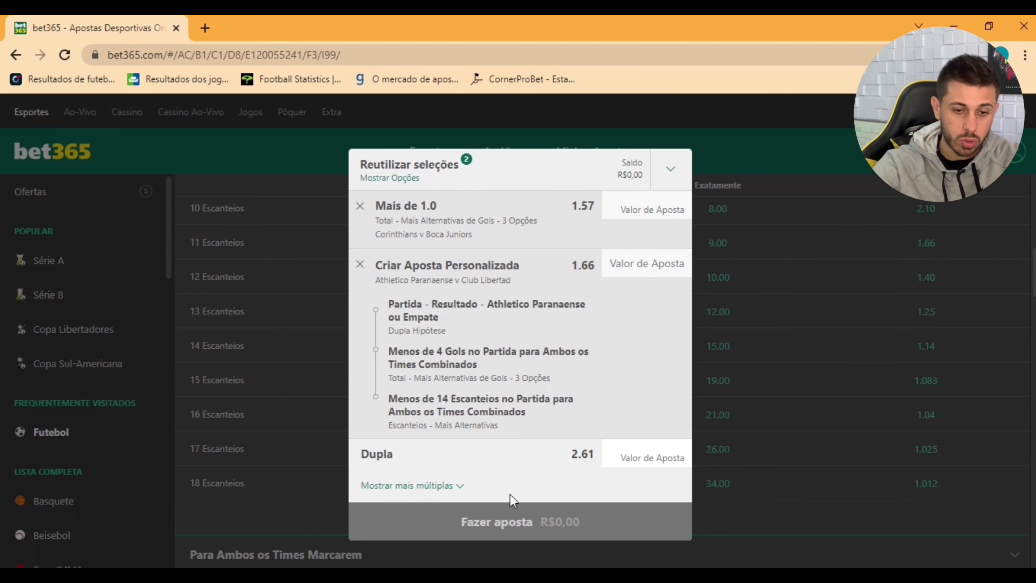
click(631, 461)
text(10)
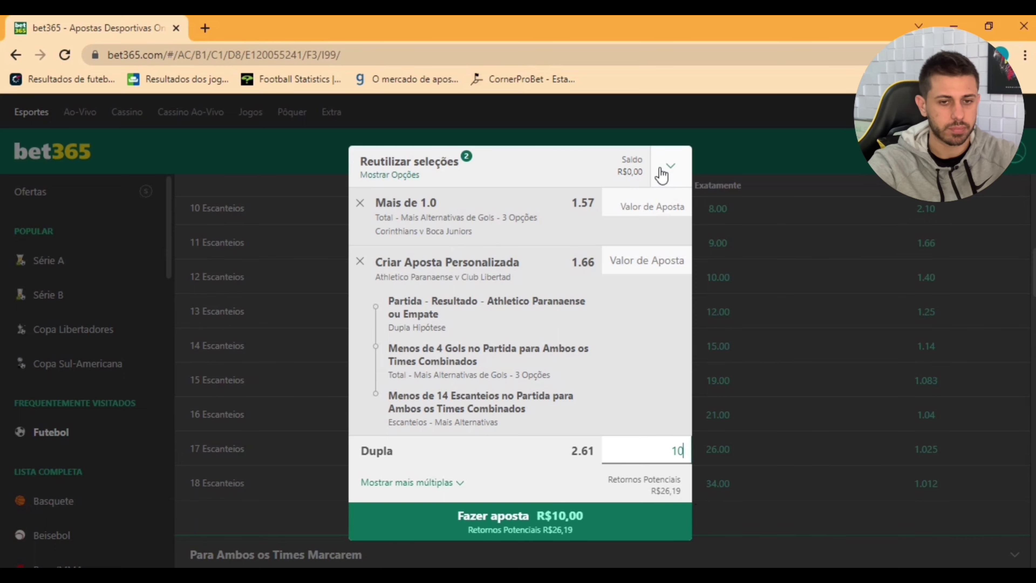
click(665, 184)
- Remove the double from the bet slip and return to the start of the match's Criar Aposta markets
scroll(416, 412, up, 8)
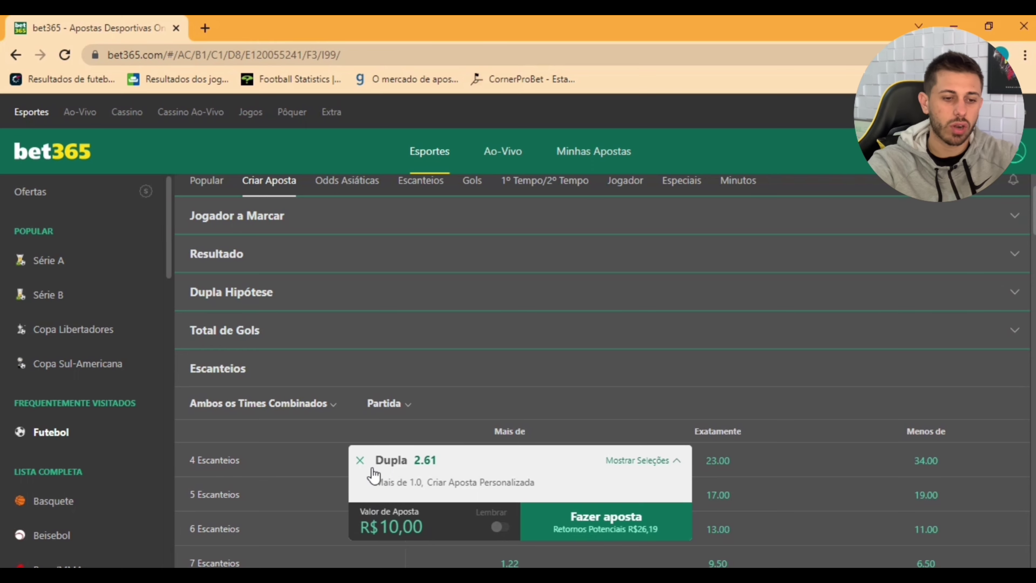
click(360, 461)
scroll(384, 500, up, 2)
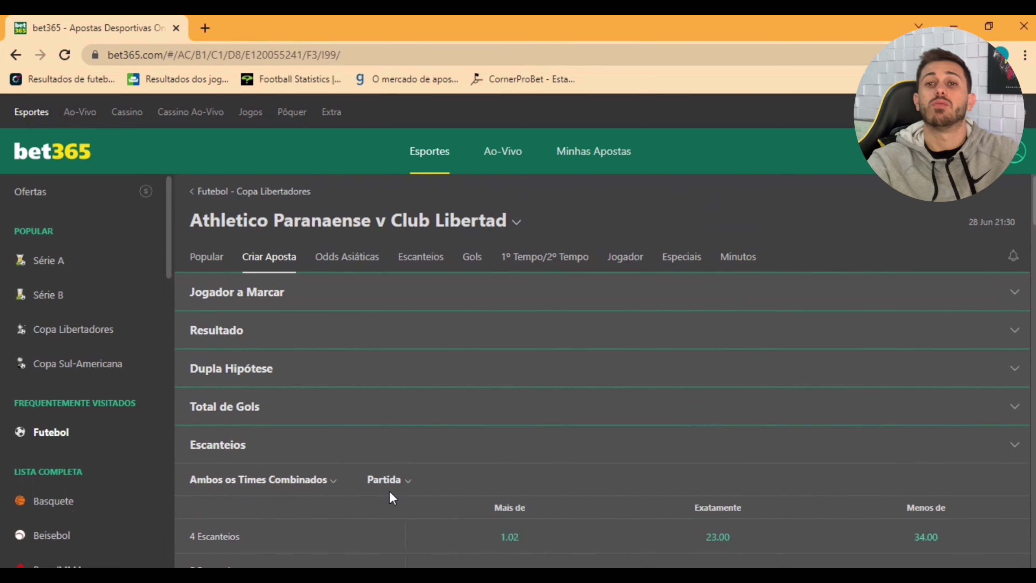